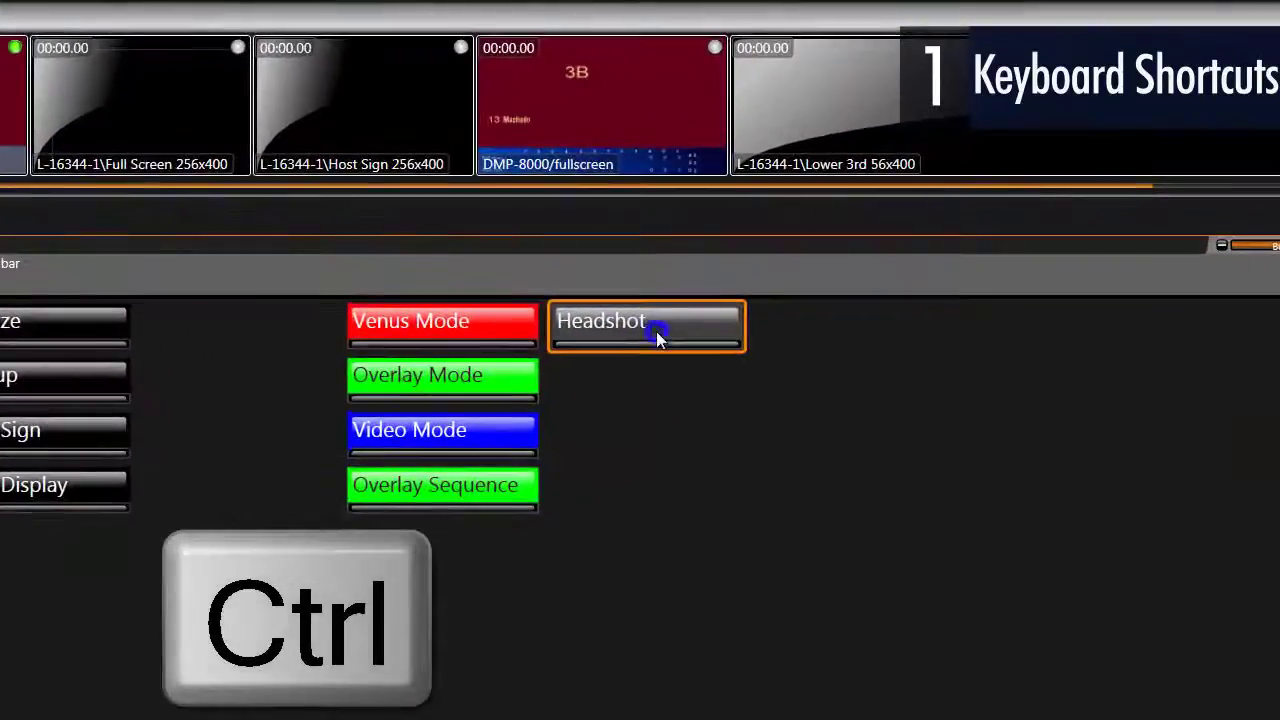
Peek at the Headshot button's script editor, then copy and paste the button to duplicate it
left_click(690, 300, "ctrl")
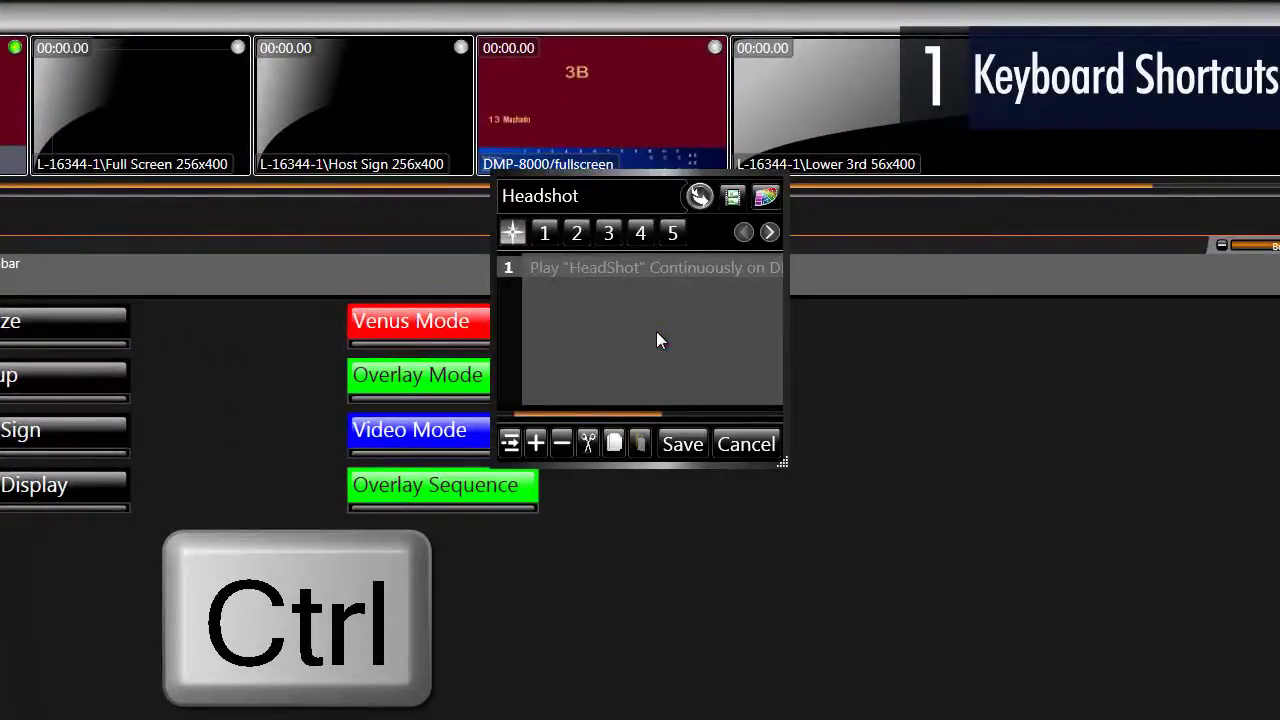
left_click(679, 440)
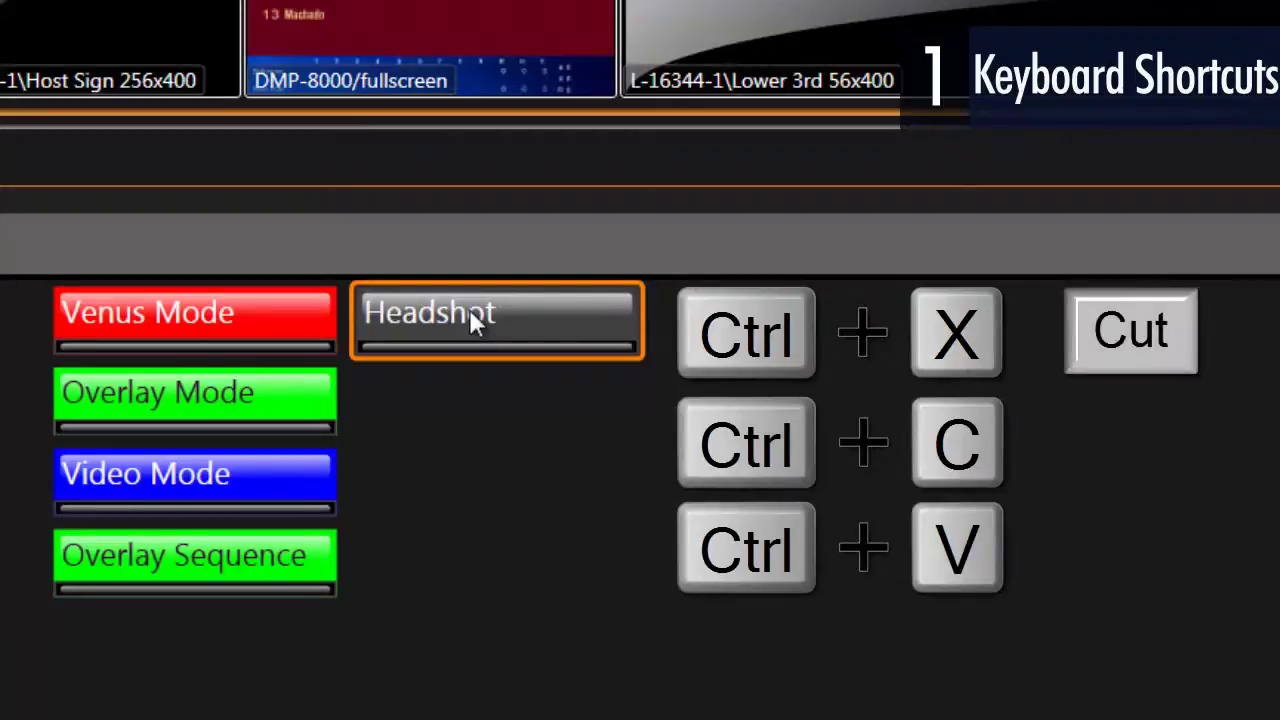
key("ctrl+c")
key("ctrl+v")
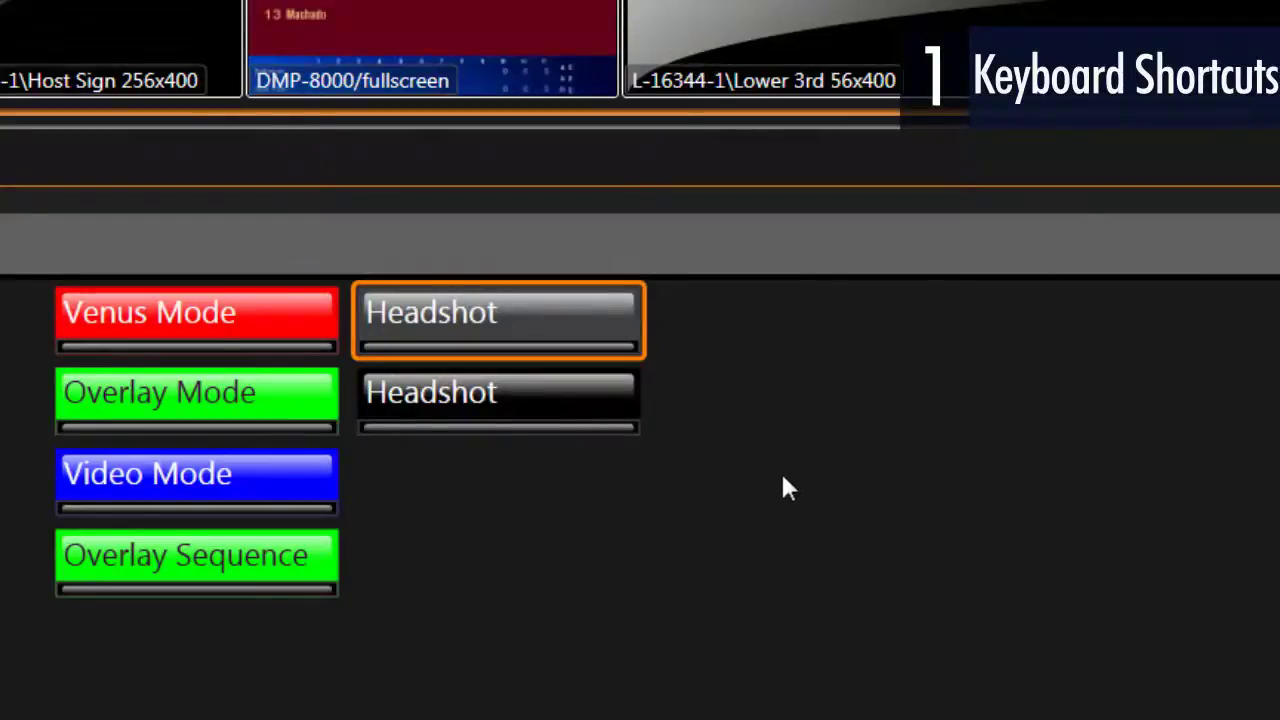
Select both Headshot buttons, first with a rubber-band drag and then with Ctrl+click
mouse_move(690, 495)
left_mouse_down()
mouse_move(481, 323)
mouse_move(464, 290)
left_mouse_up()
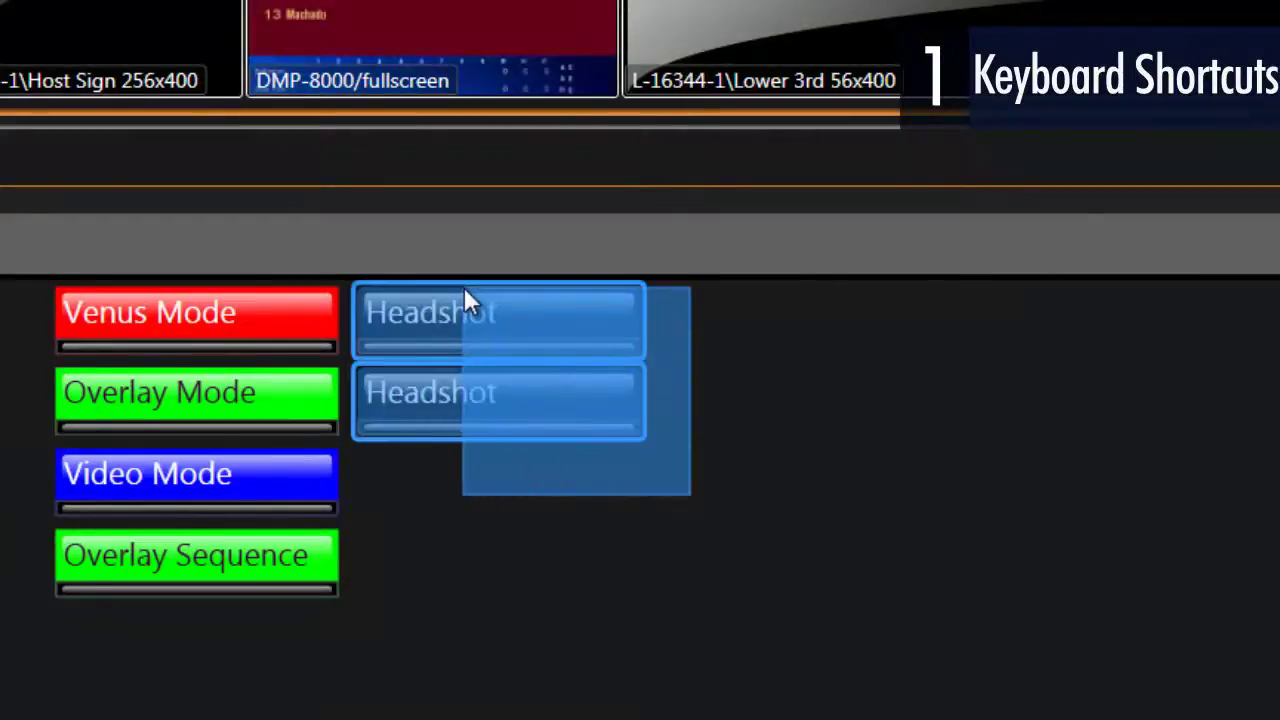
left_click(604, 513)
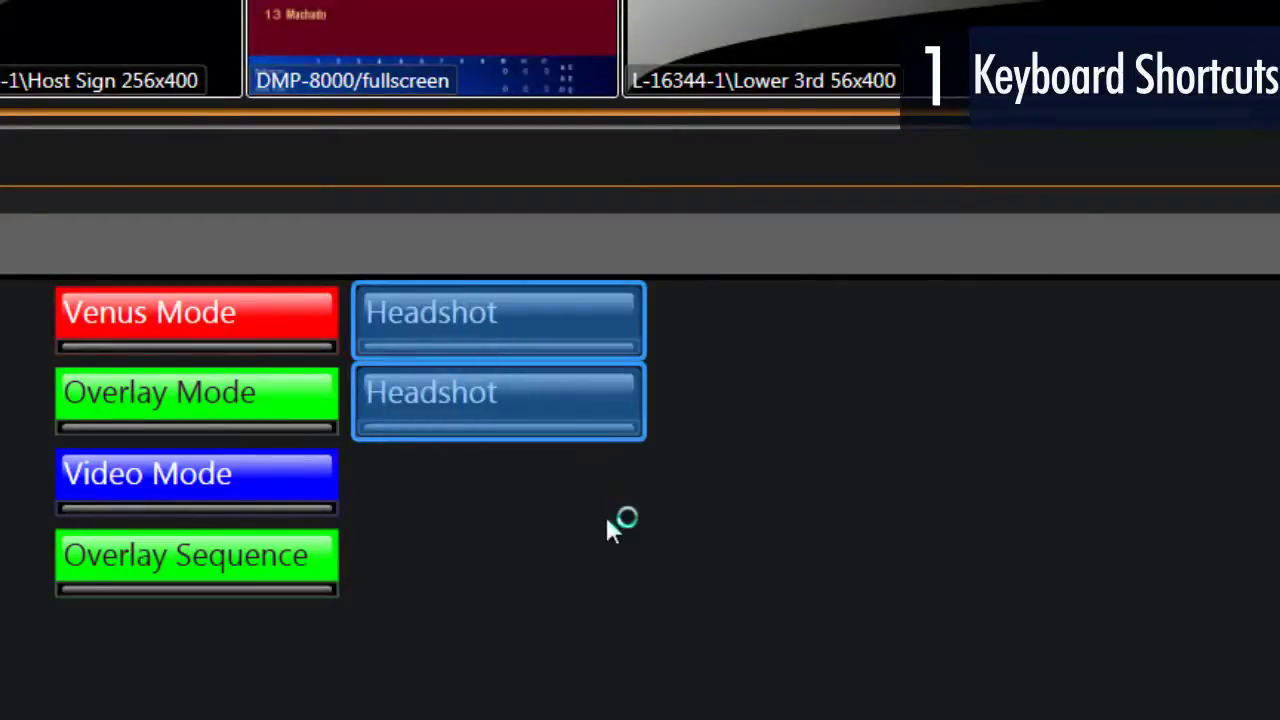
left_click(565, 412, "ctrl")
left_click(558, 322, "ctrl")
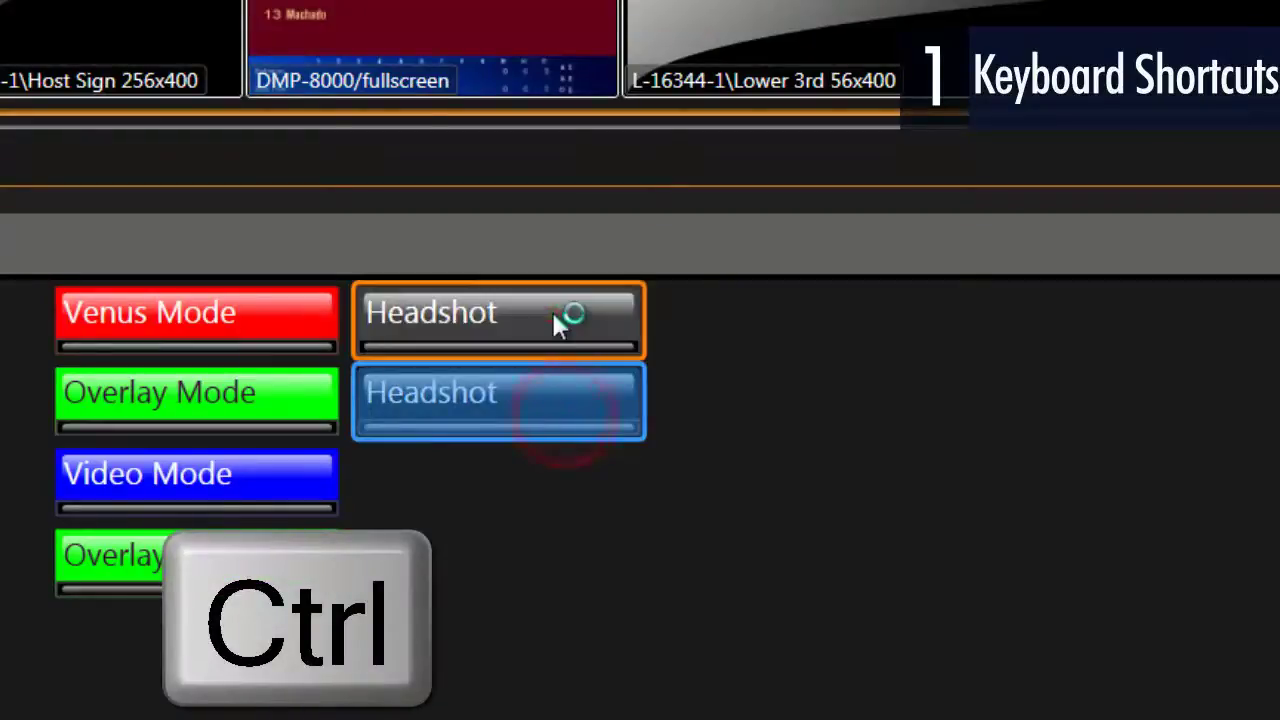
Ctrl+drag the lower Headshot button into the third slot to make another copy
left_click(781, 365)
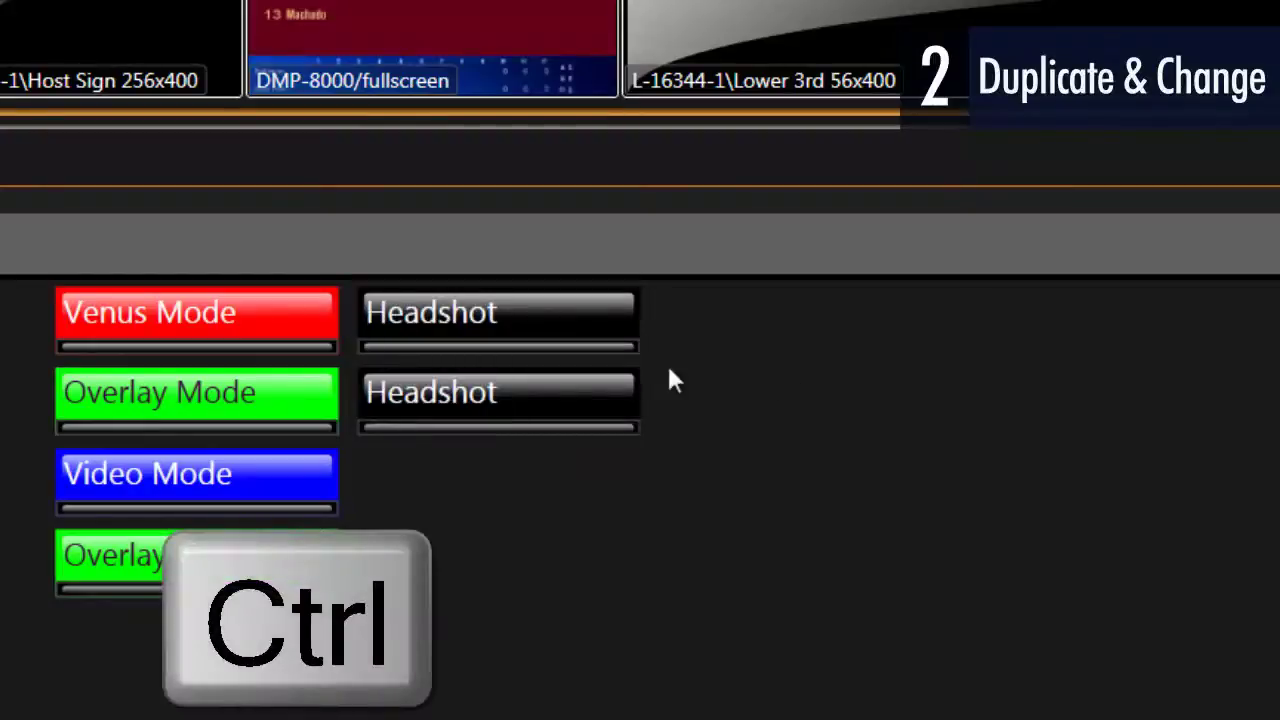
left_click_drag(575, 407, 575, 508)
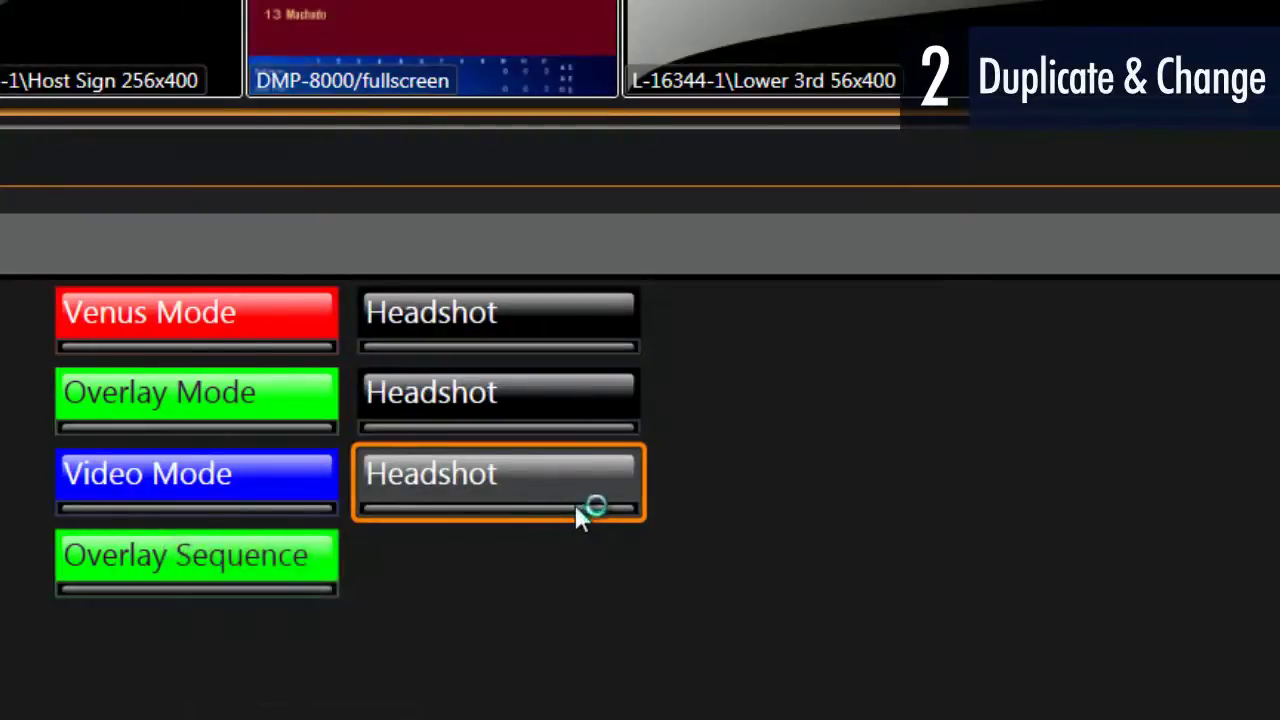
double_click(564, 494)
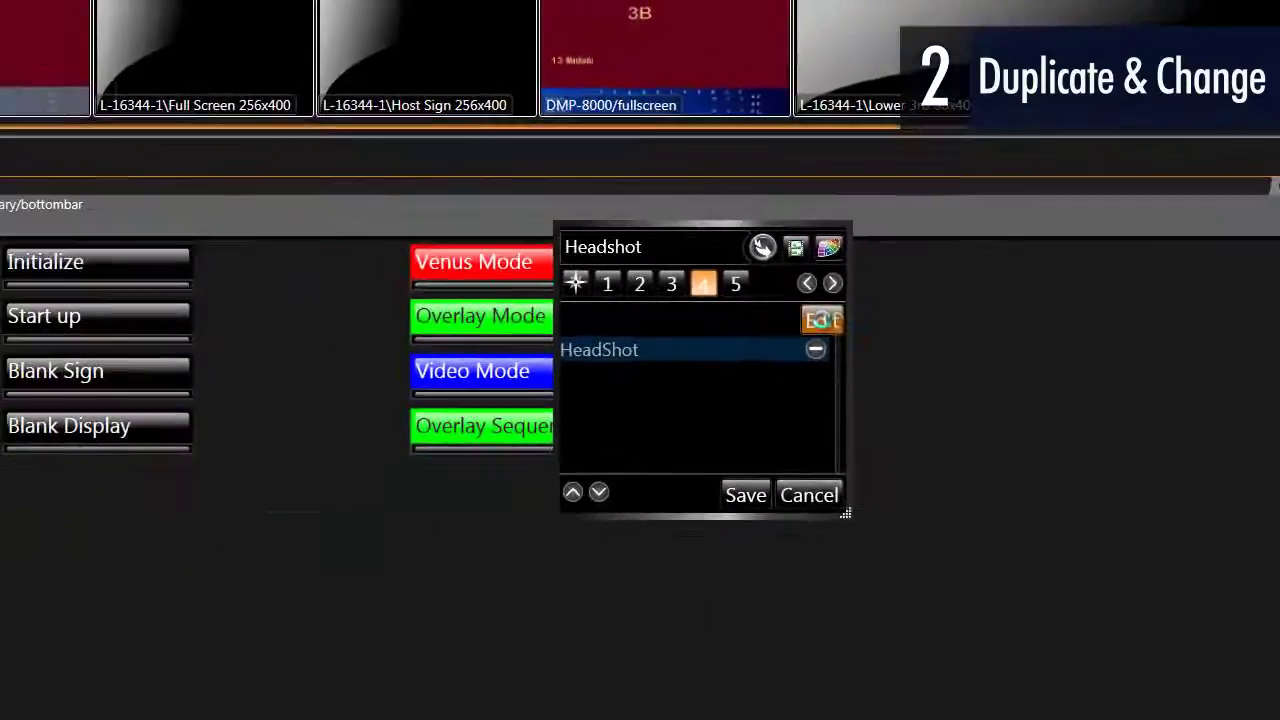
Replace HeadShot with the GIP file in the copy's play list and rename the button GIP
left_click(826, 318)
left_click(202, 399)
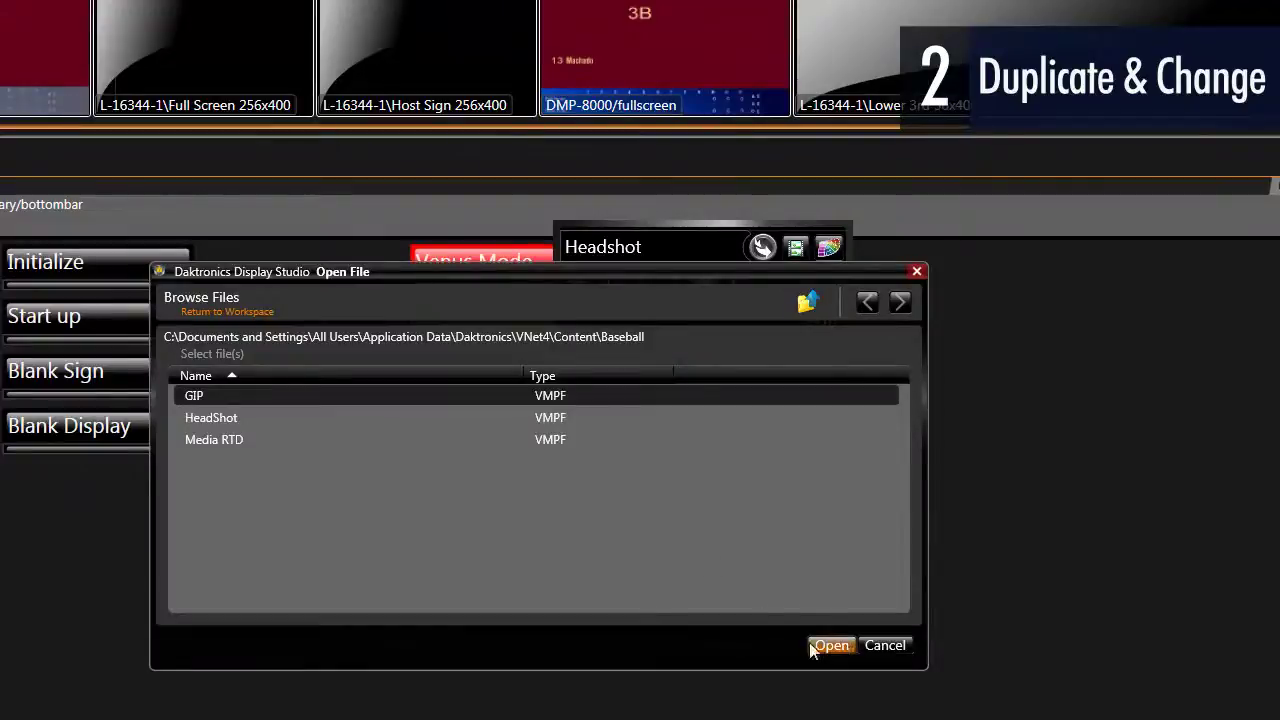
left_click(843, 648)
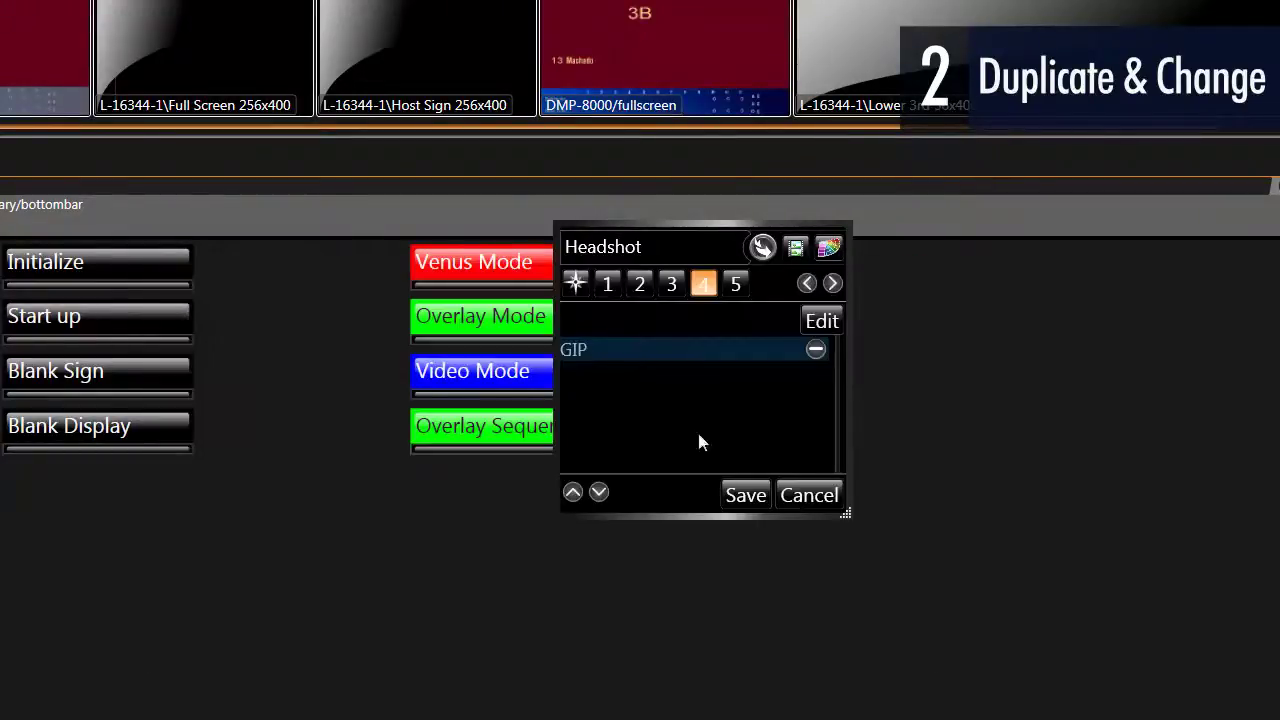
double_click(663, 246)
type("GIP")
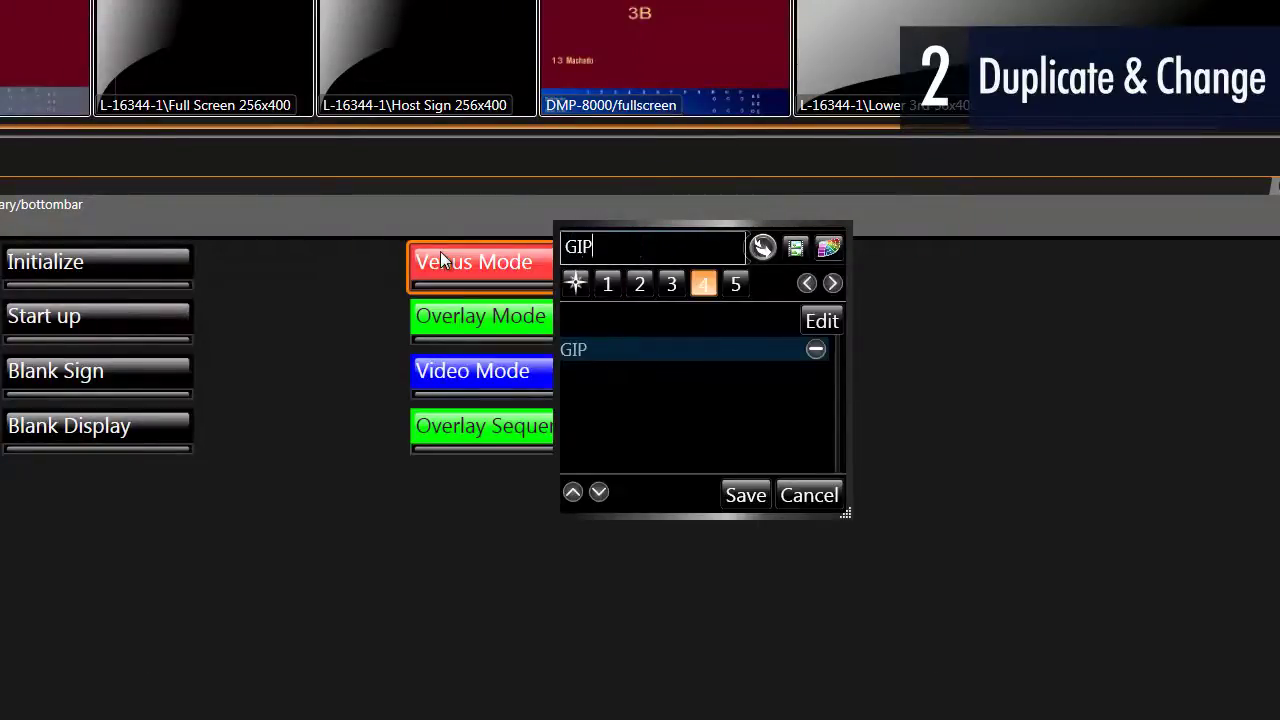
Confirm the GIP button's edits, then set its category colour to yellow
key("Return")
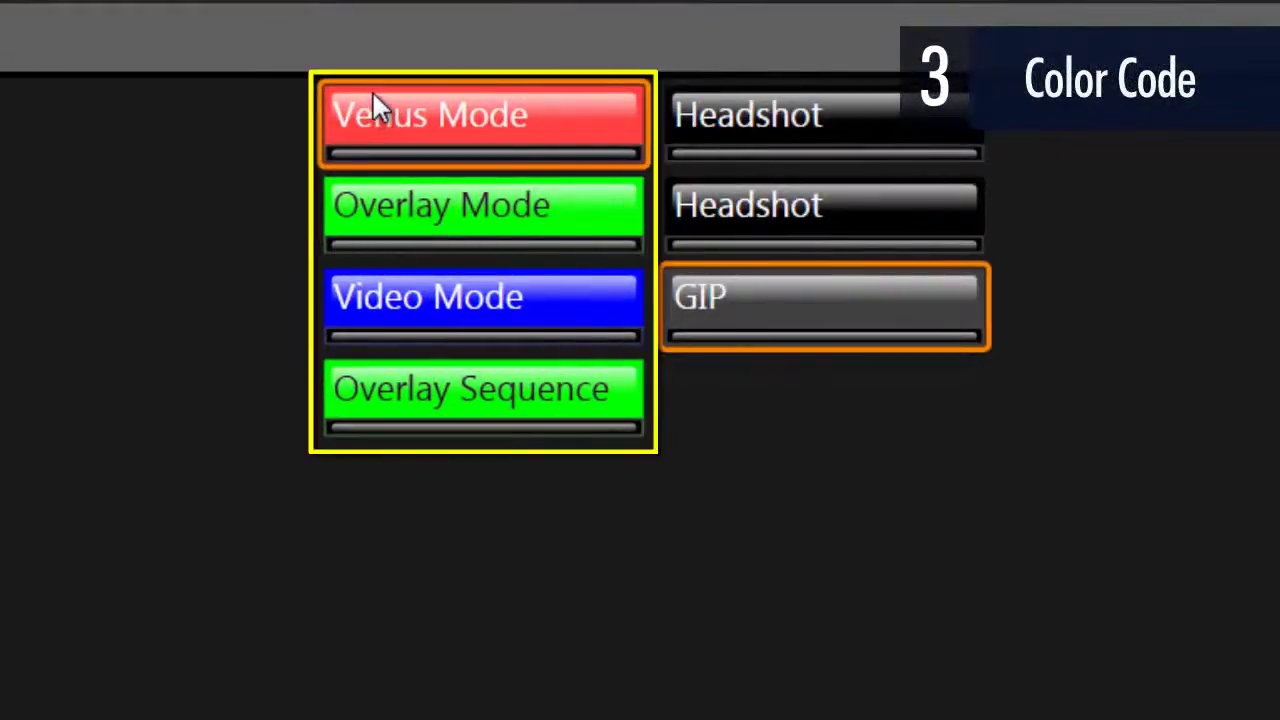
double_click(829, 291)
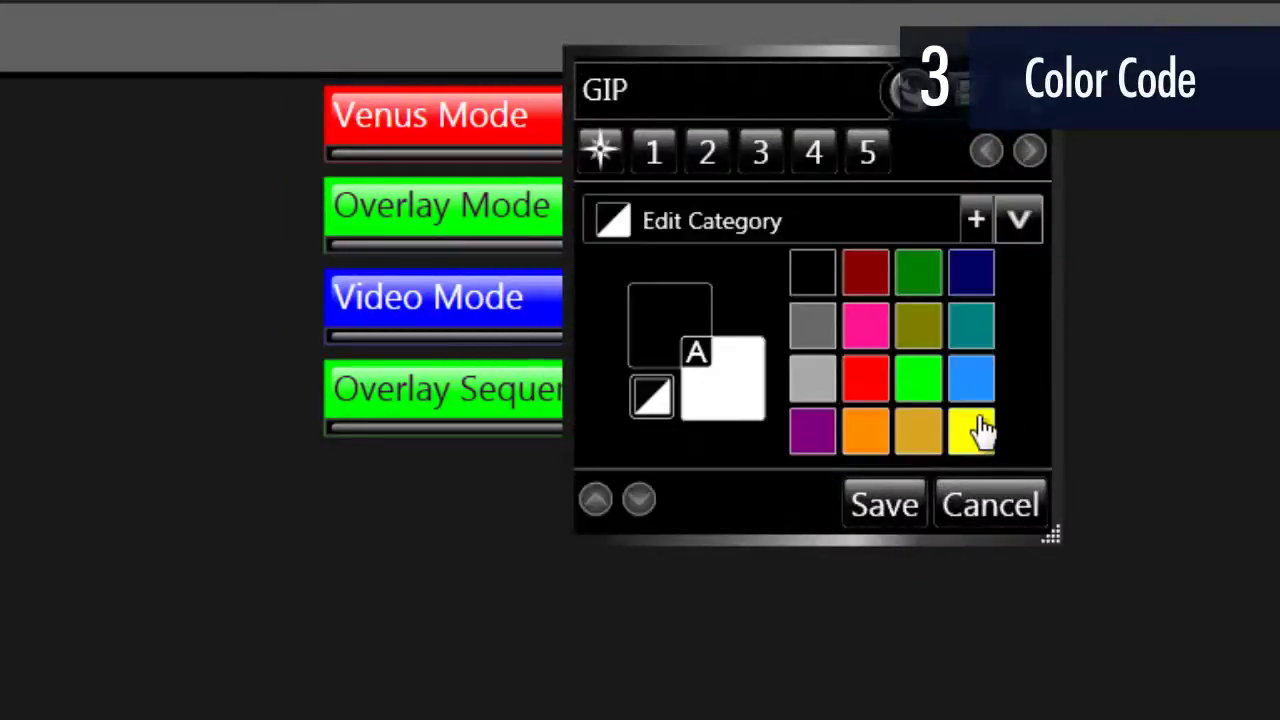
left_click(980, 429)
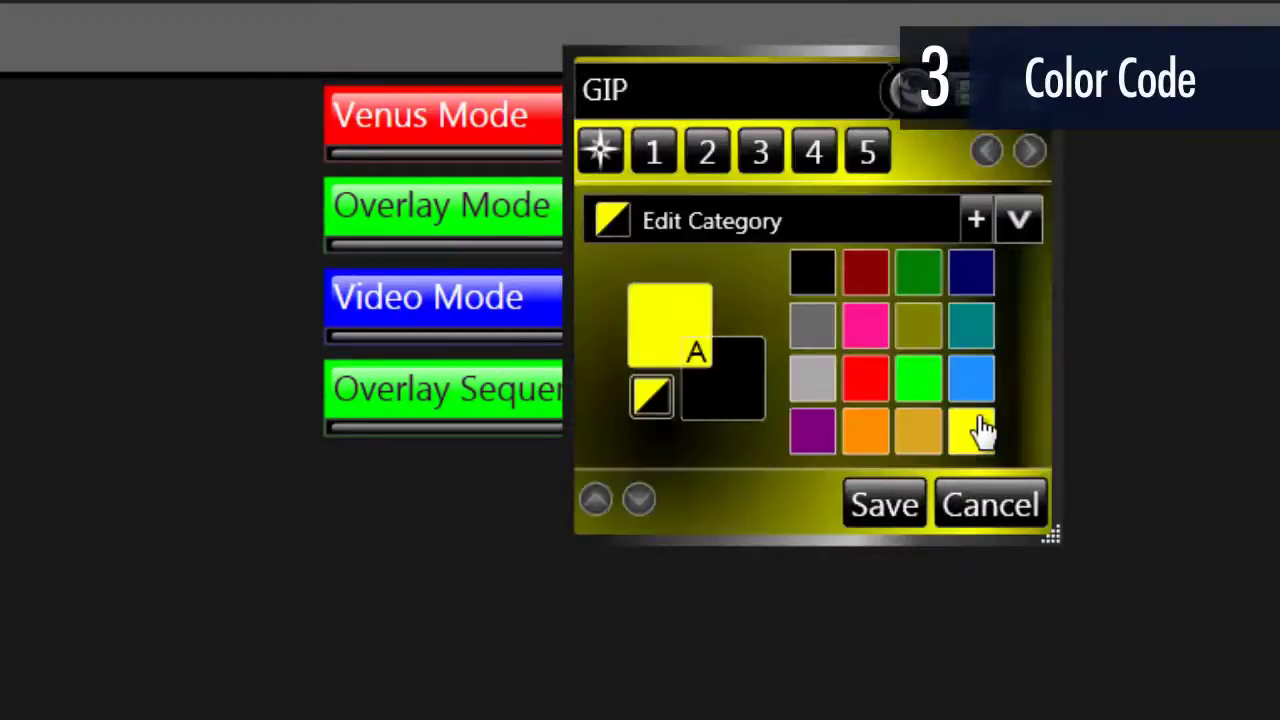
Save GIP's yellow colour, then browse for a thumbnail image in its editor
left_click(879, 507)
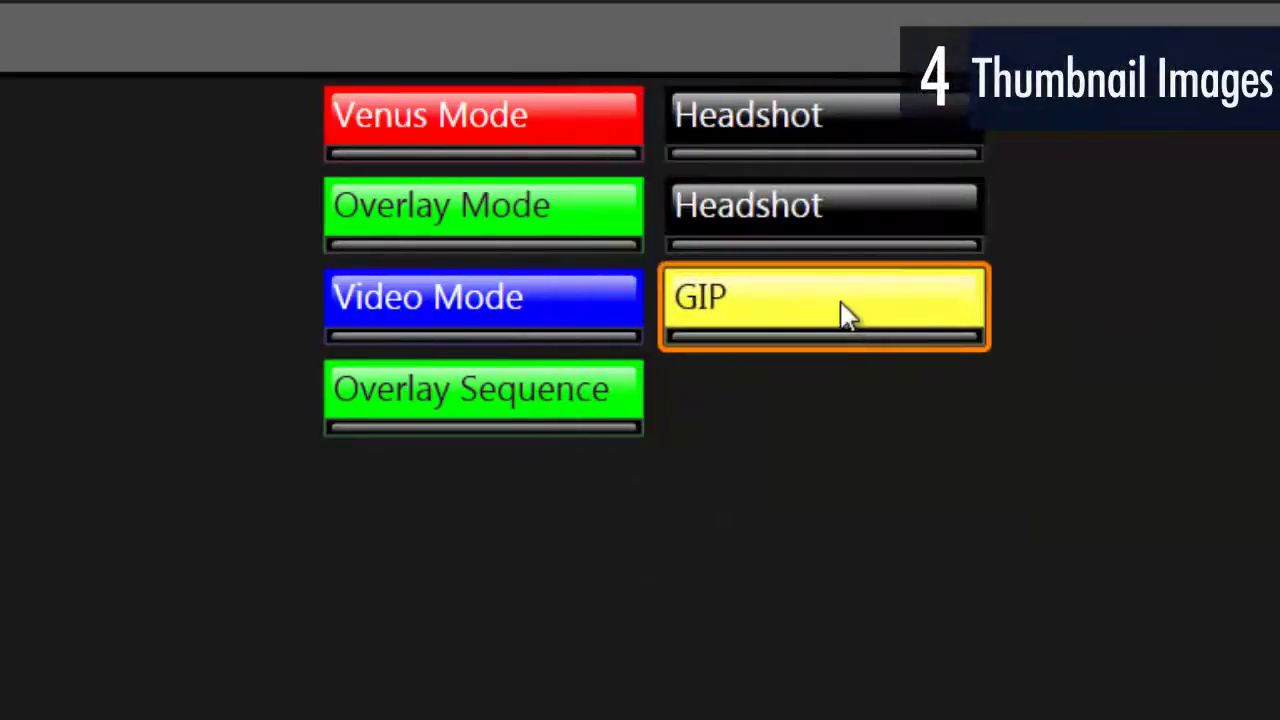
key("ctrl+r")
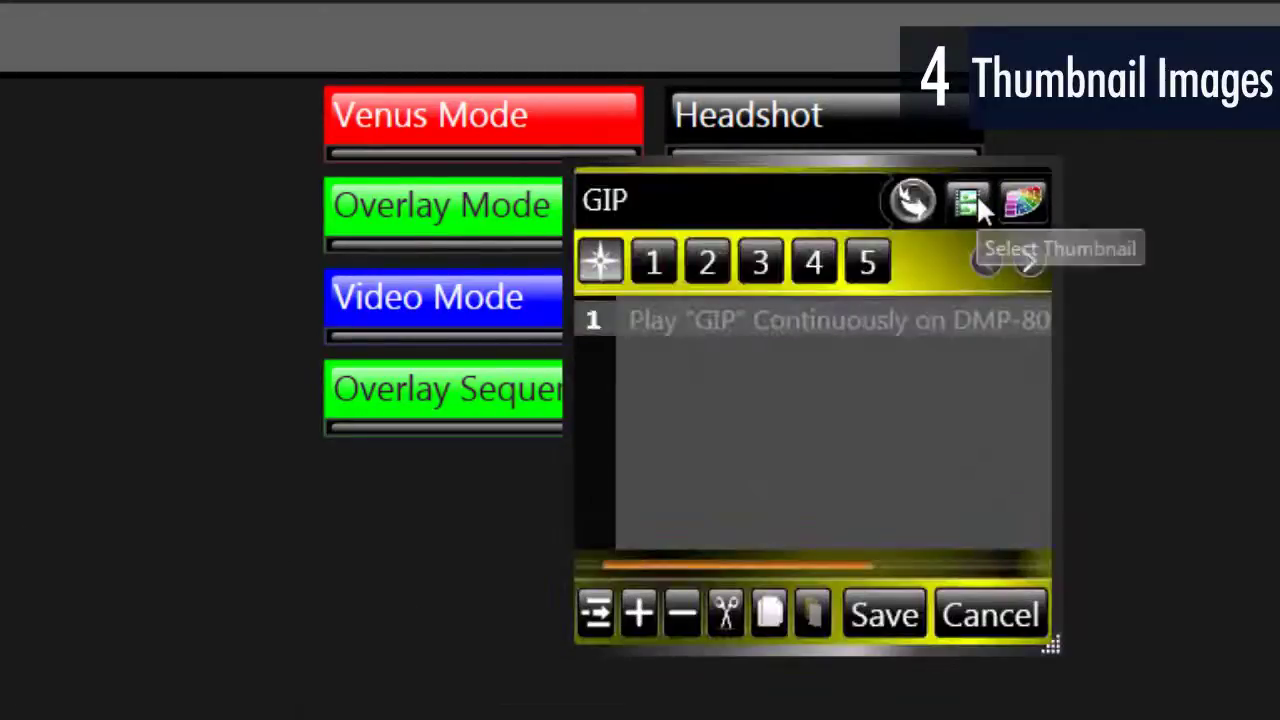
left_click(976, 193)
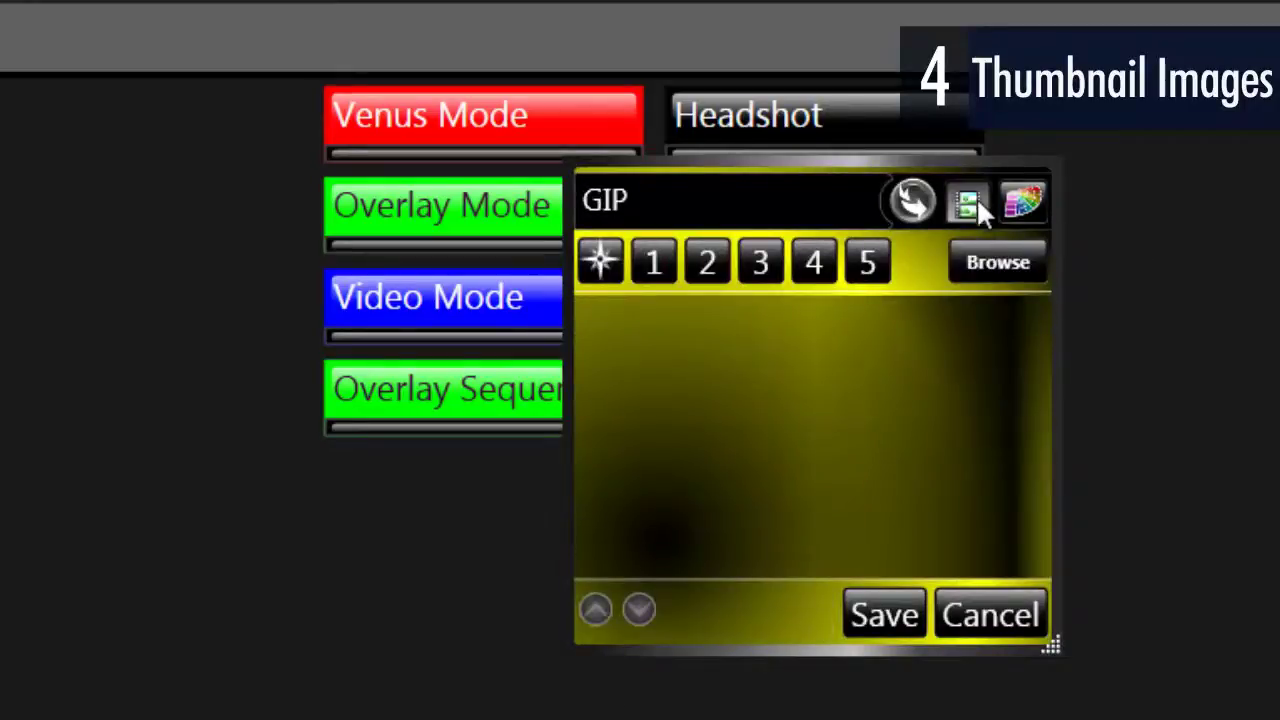
left_click(950, 238)
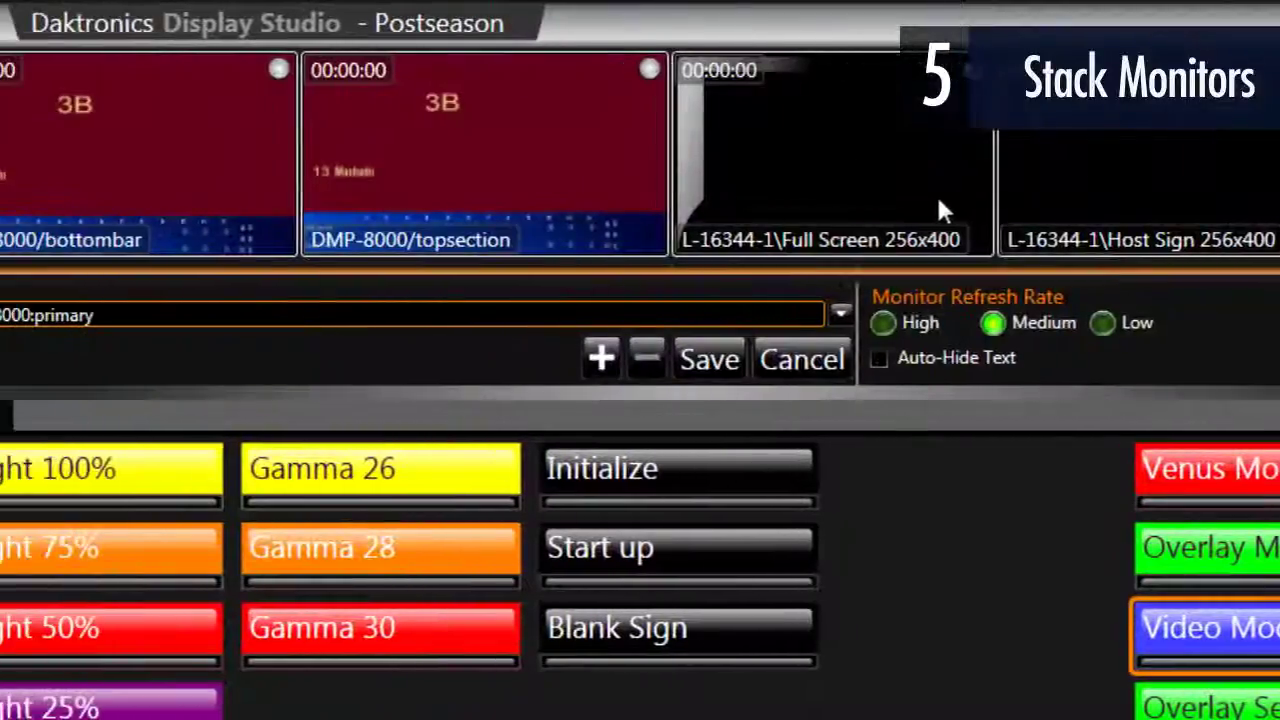
Stack topsection and bottombar monitors, zoom bottombar to 151%, pan down twice, and save
mouse_move(943, 214)
left_mouse_down()
mouse_move(557, 171)
mouse_move(251, 171)
mouse_move(243, 149)
left_mouse_up()
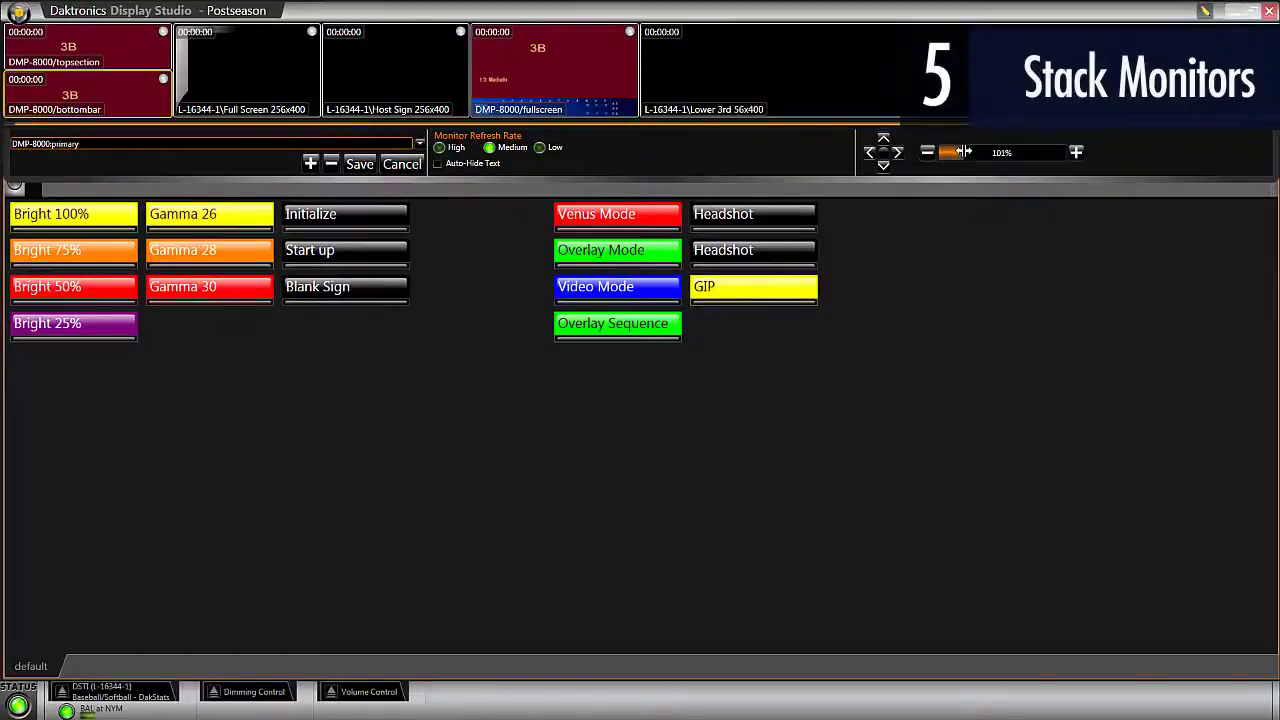
left_click_drag(962, 151, 981, 151)
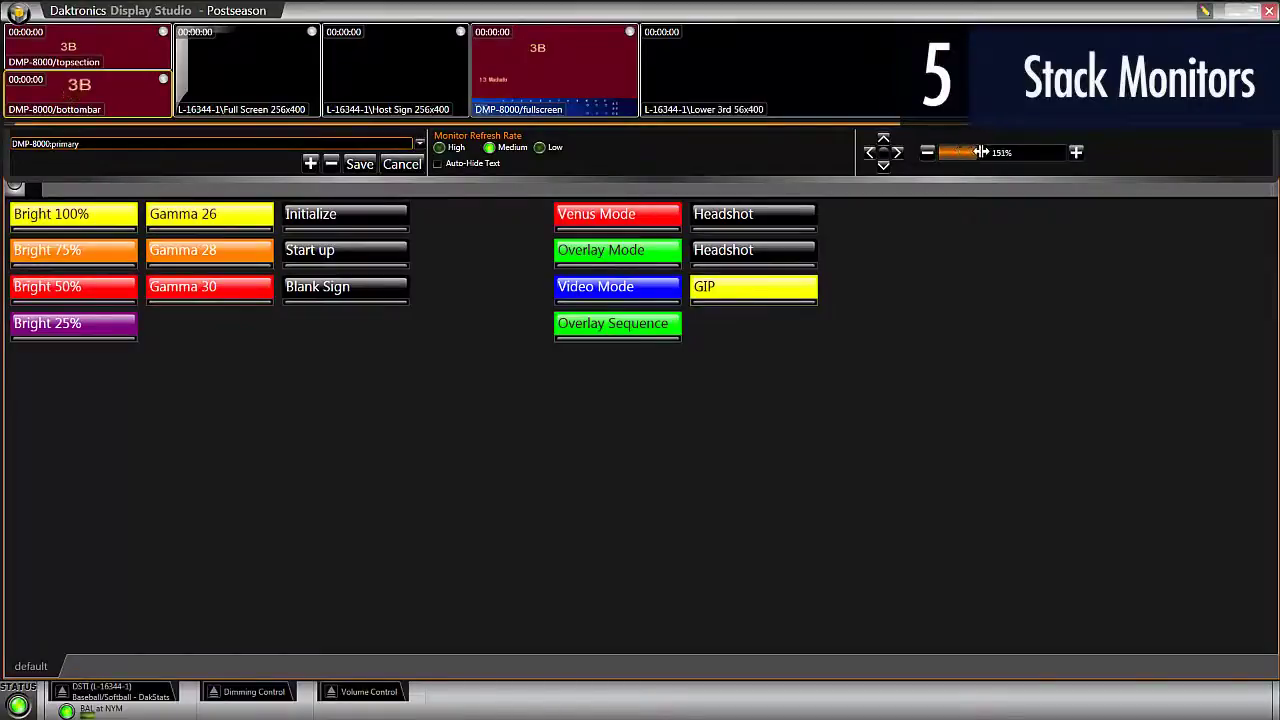
left_click(885, 138)
left_click(887, 170)
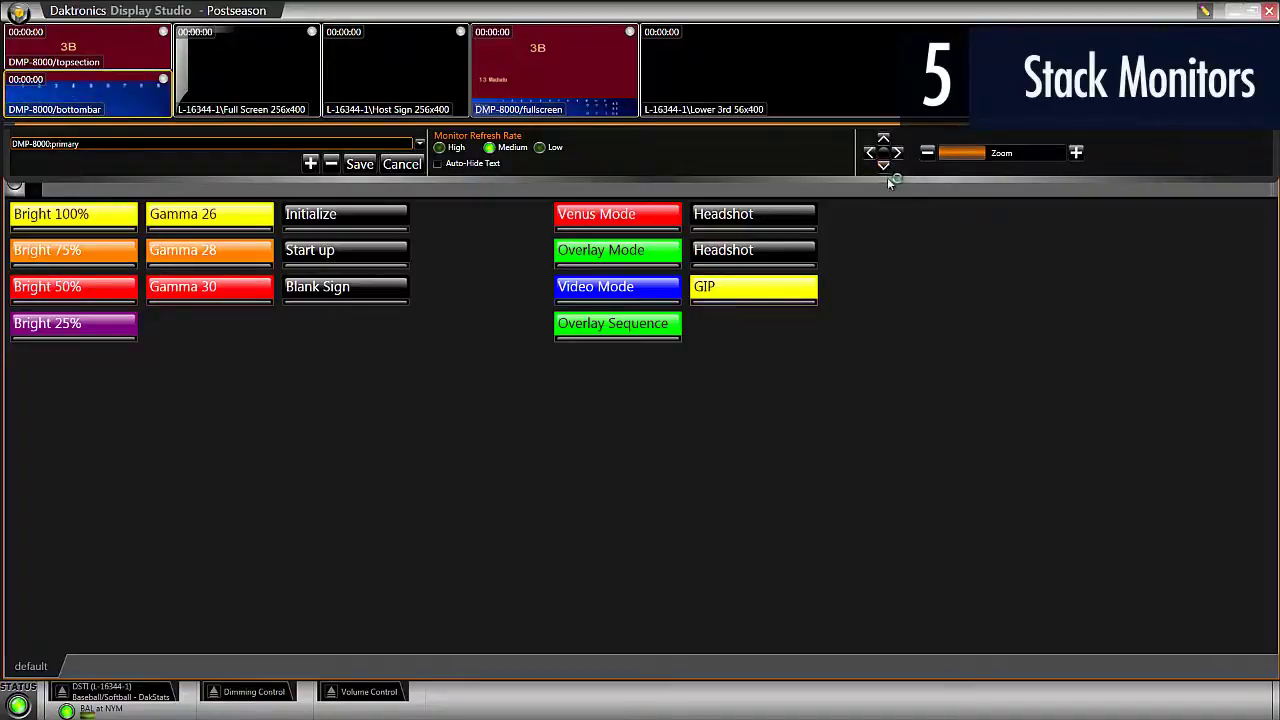
left_click(352, 166)
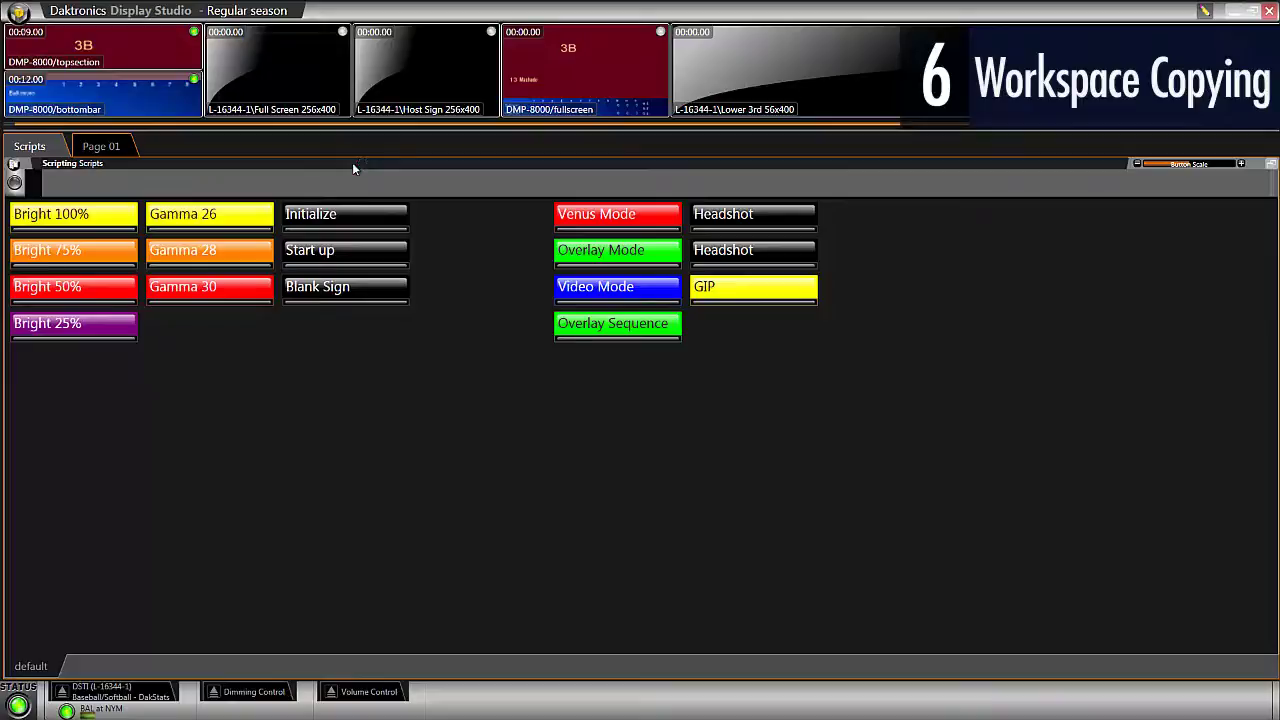
Save the Regular season workspace as Postseason with Load new workspace kept ticked
left_click(20, 12)
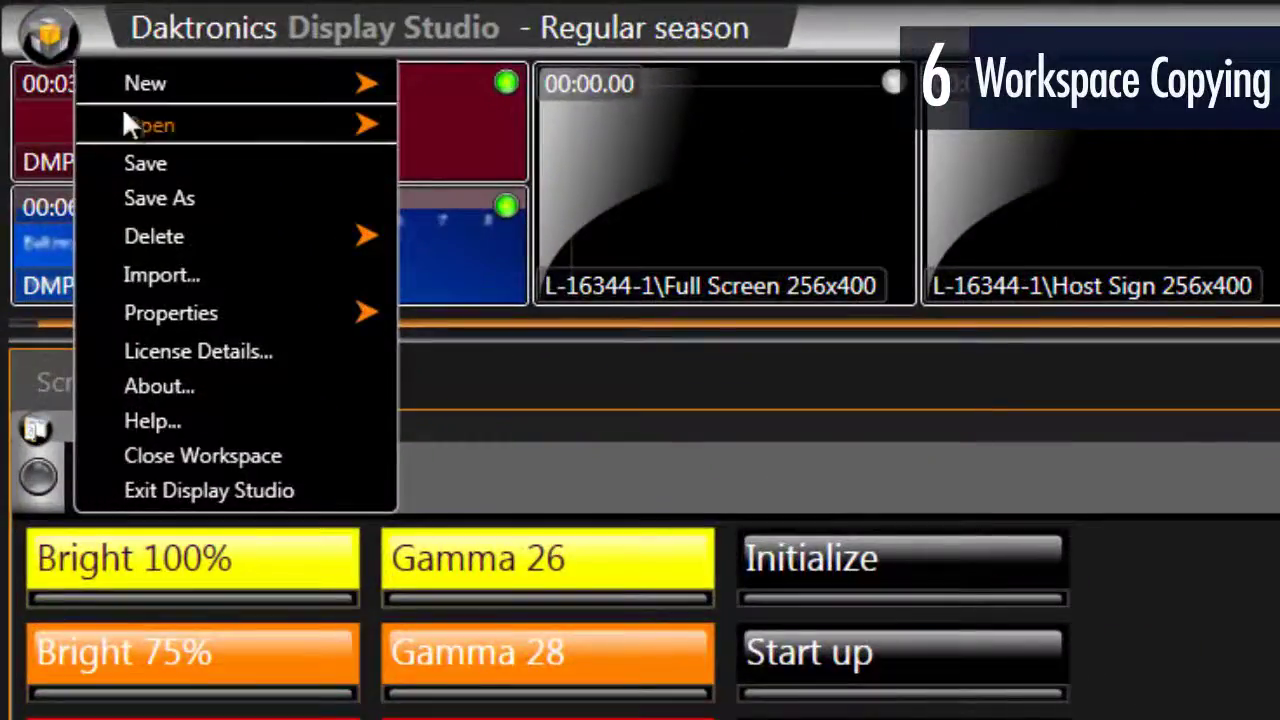
left_click(151, 196)
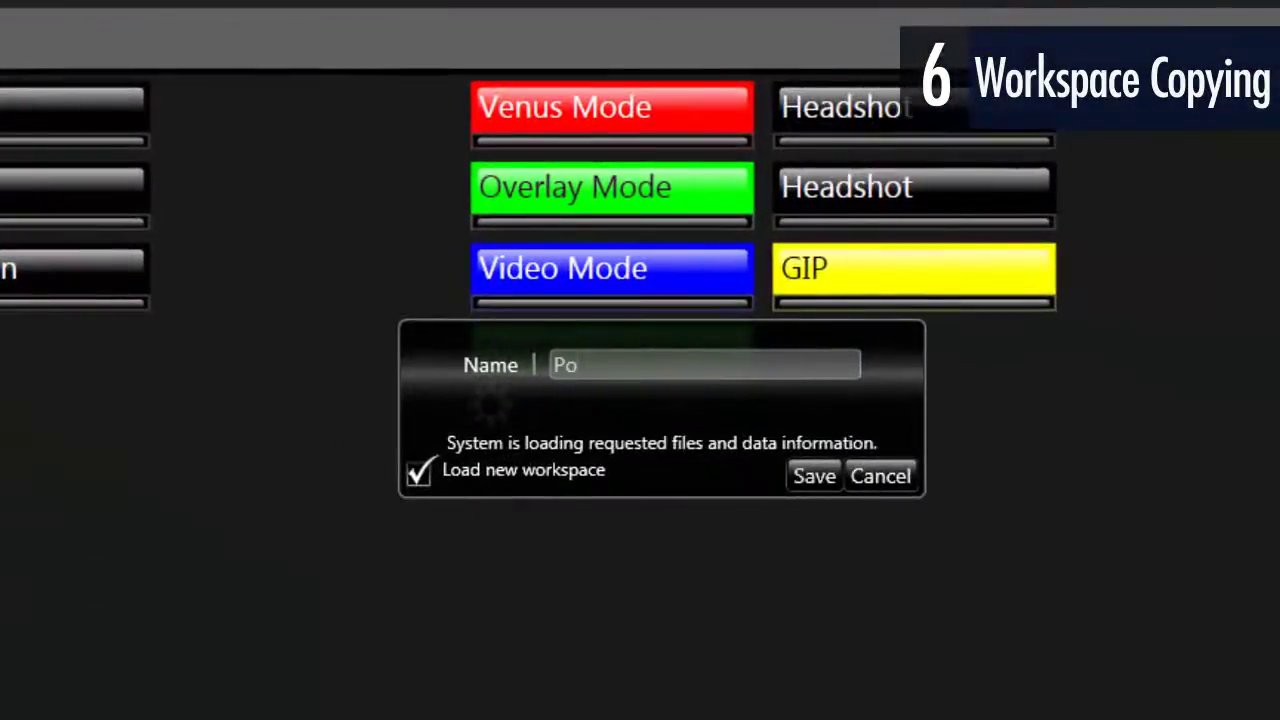
type("stseason")
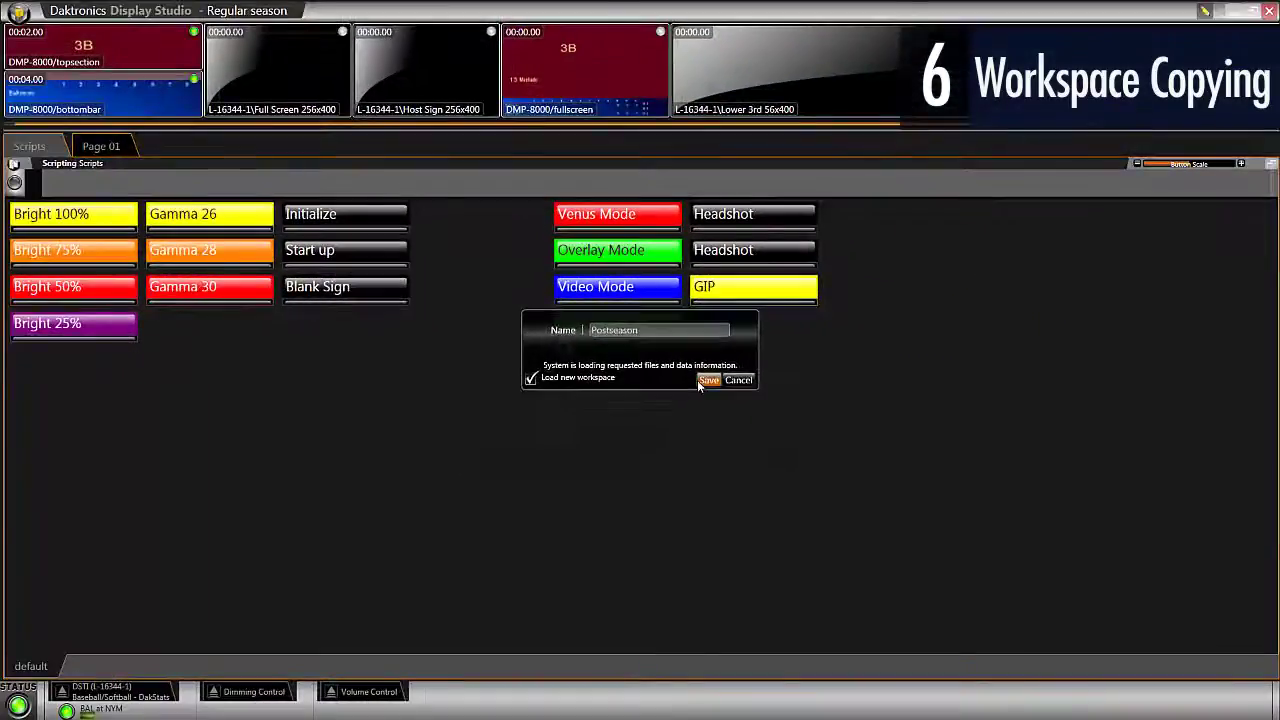
left_click(698, 383)
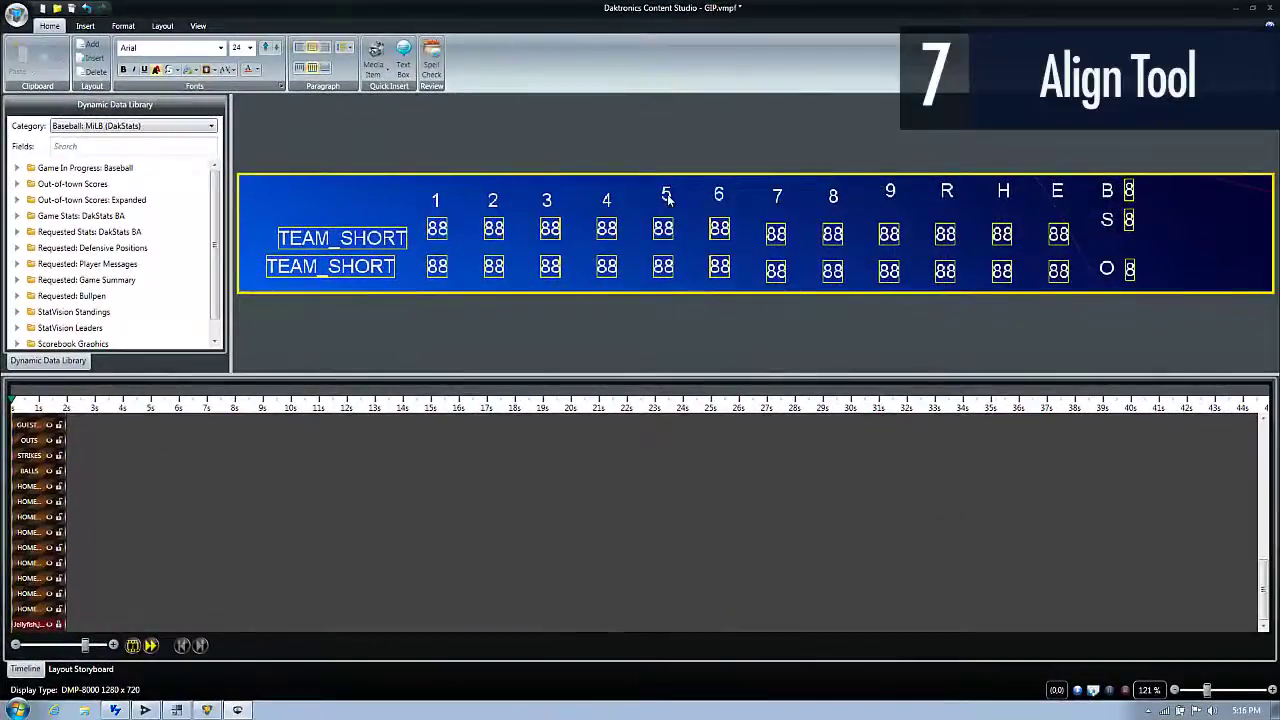
Select the inning 5, 6 and 7 header labels and review the Format alignment options
left_click(667, 199)
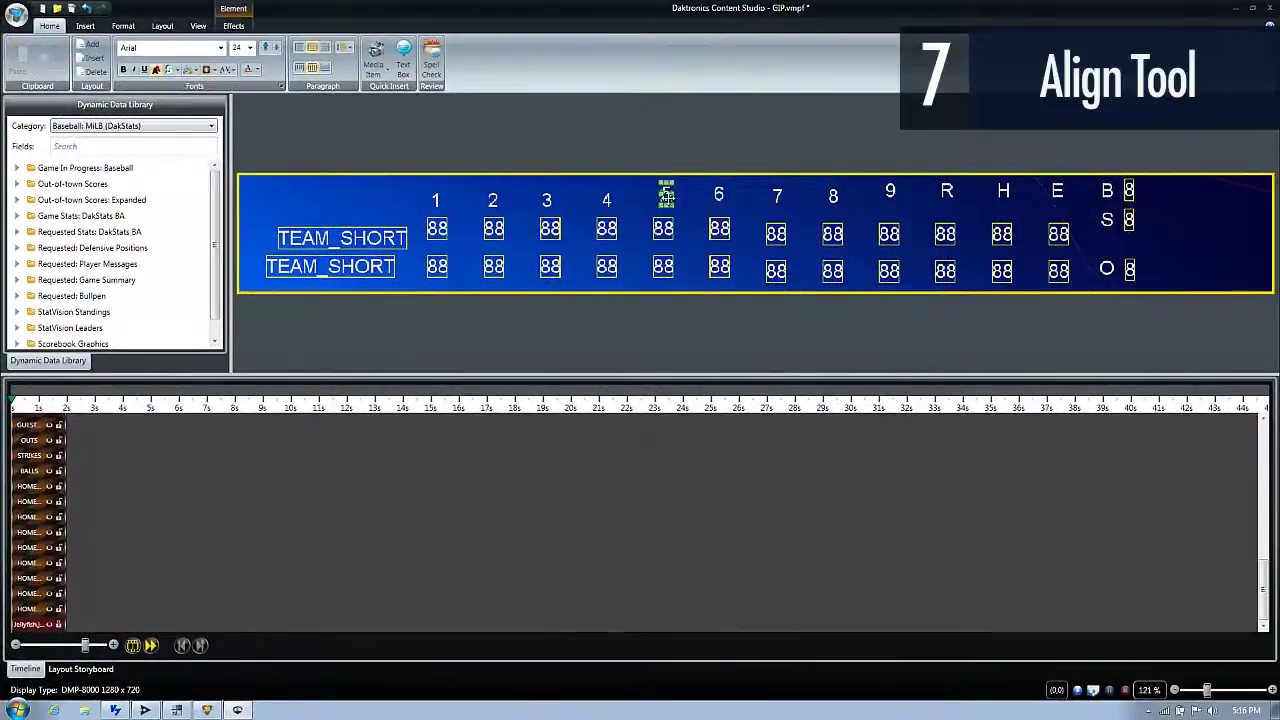
left_click(718, 198)
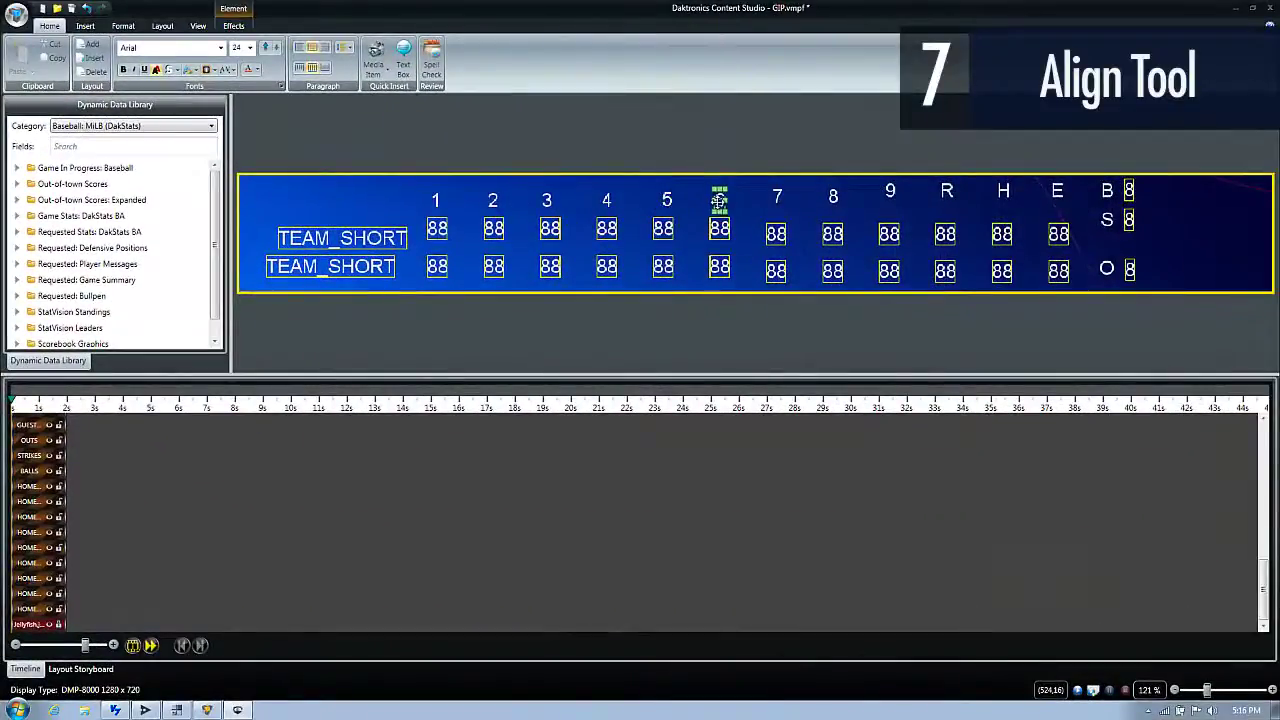
left_click(776, 200)
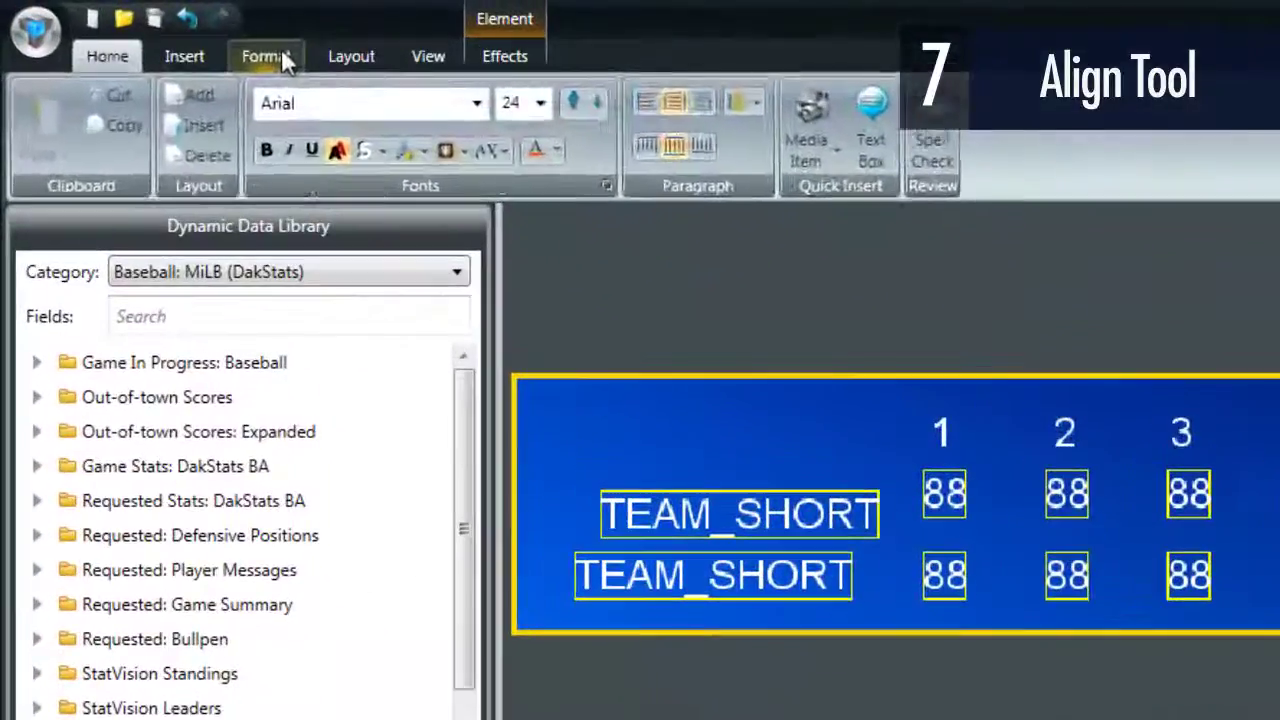
left_click(125, 25)
left_click(585, 145)
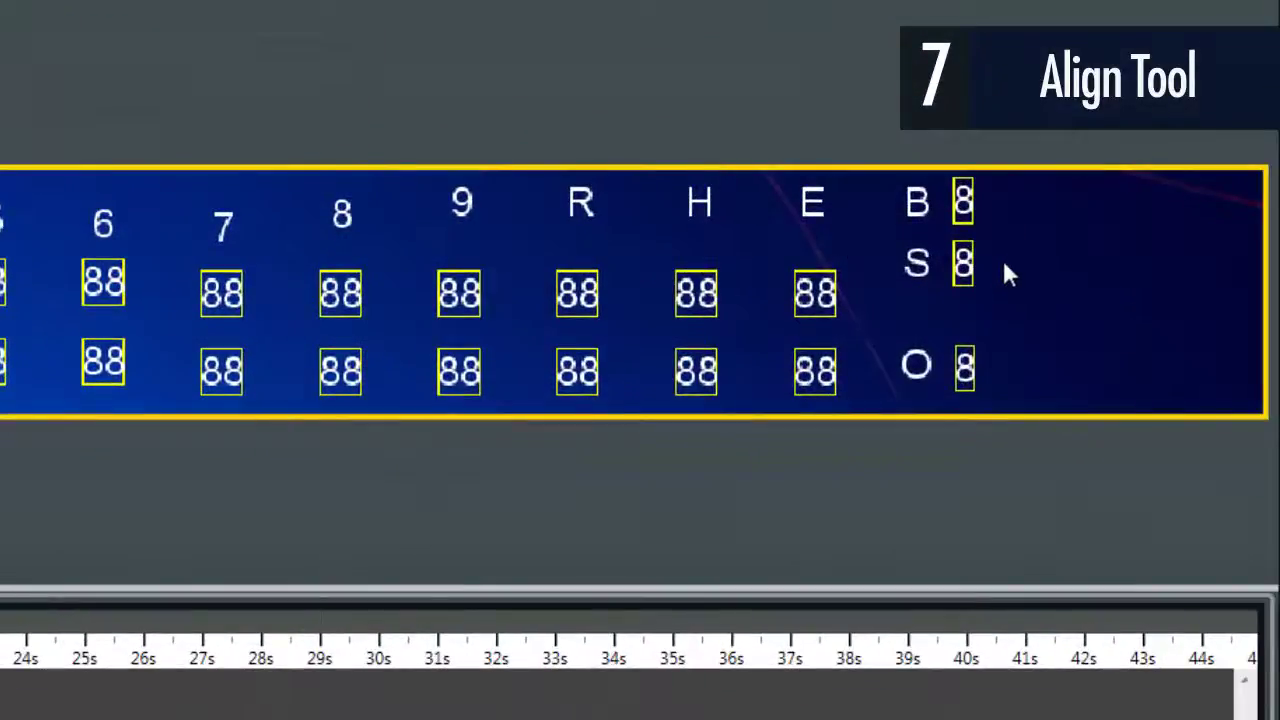
Center the S row vertically with the first E score box
left_click_drag(1001, 258, 906, 264)
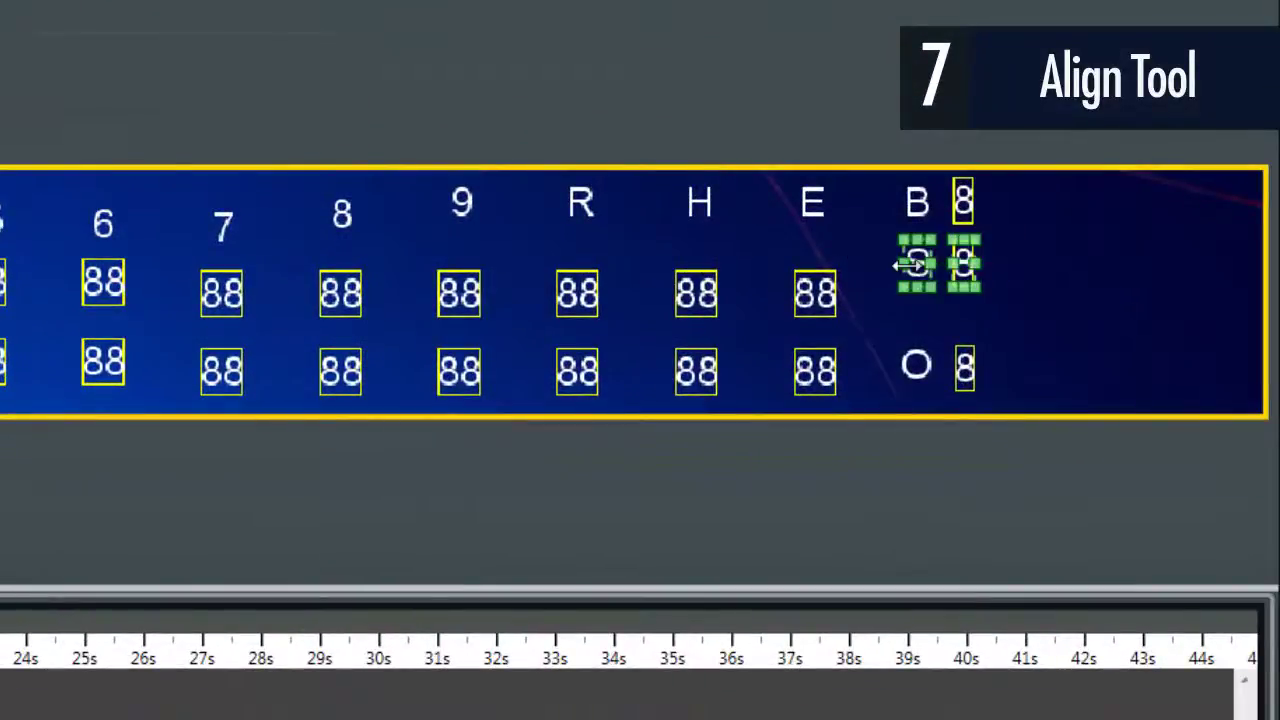
key("ctrl")
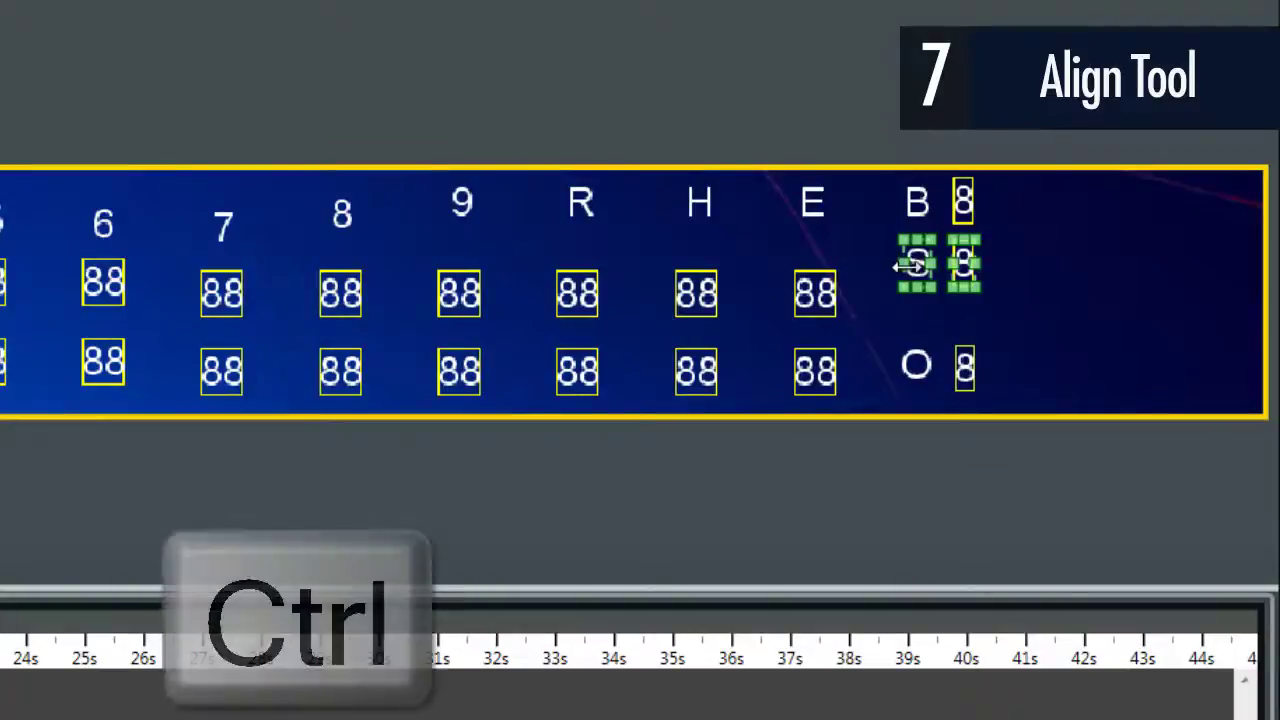
left_click(814, 299, "ctrl")
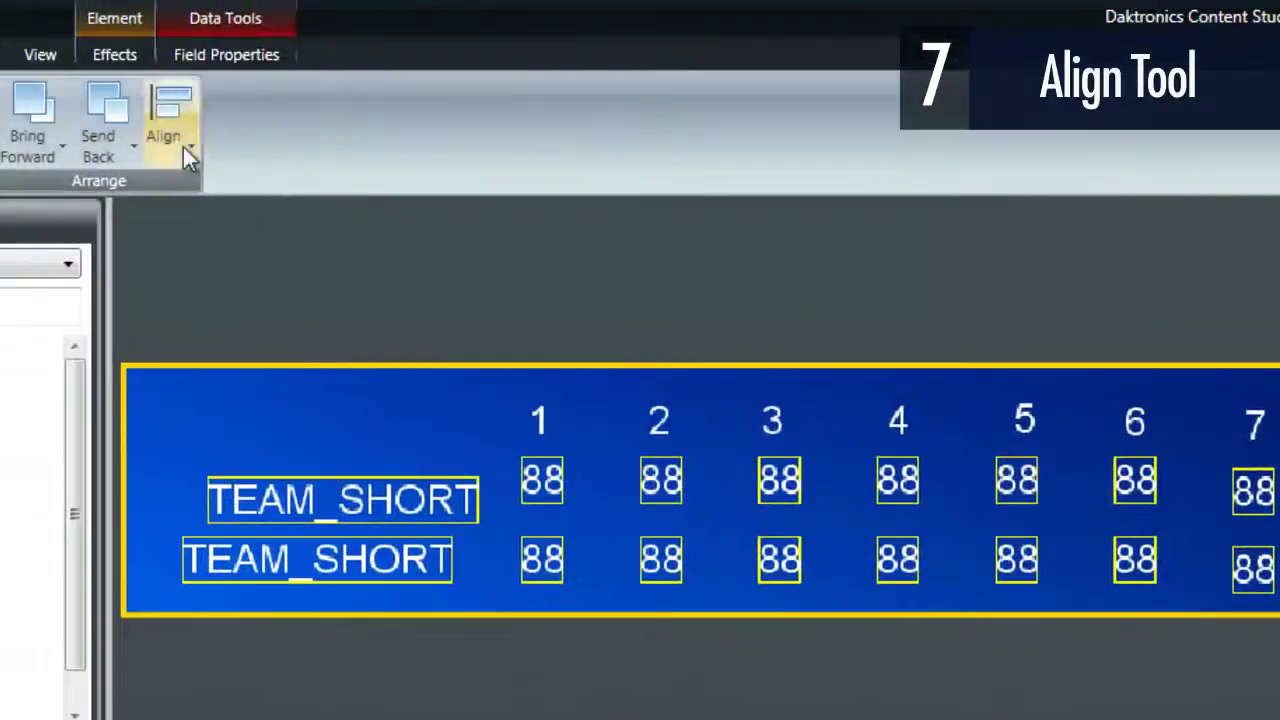
left_click(183, 147)
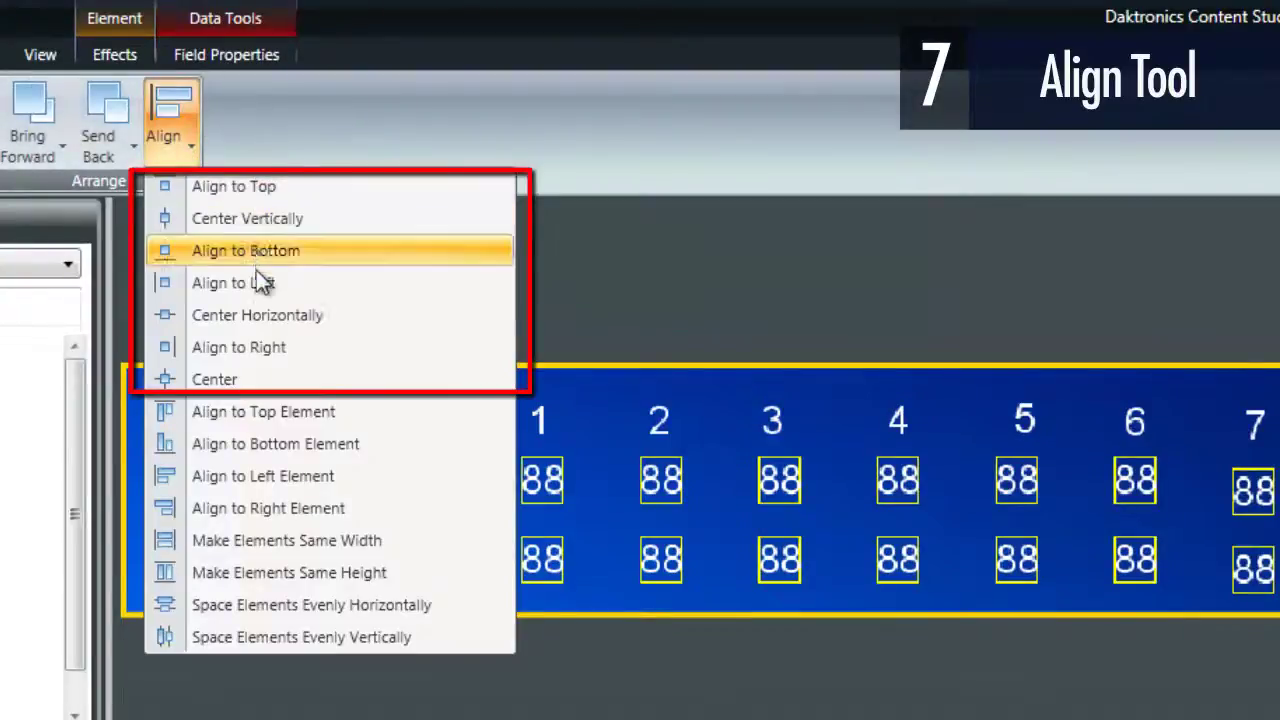
left_click(249, 379)
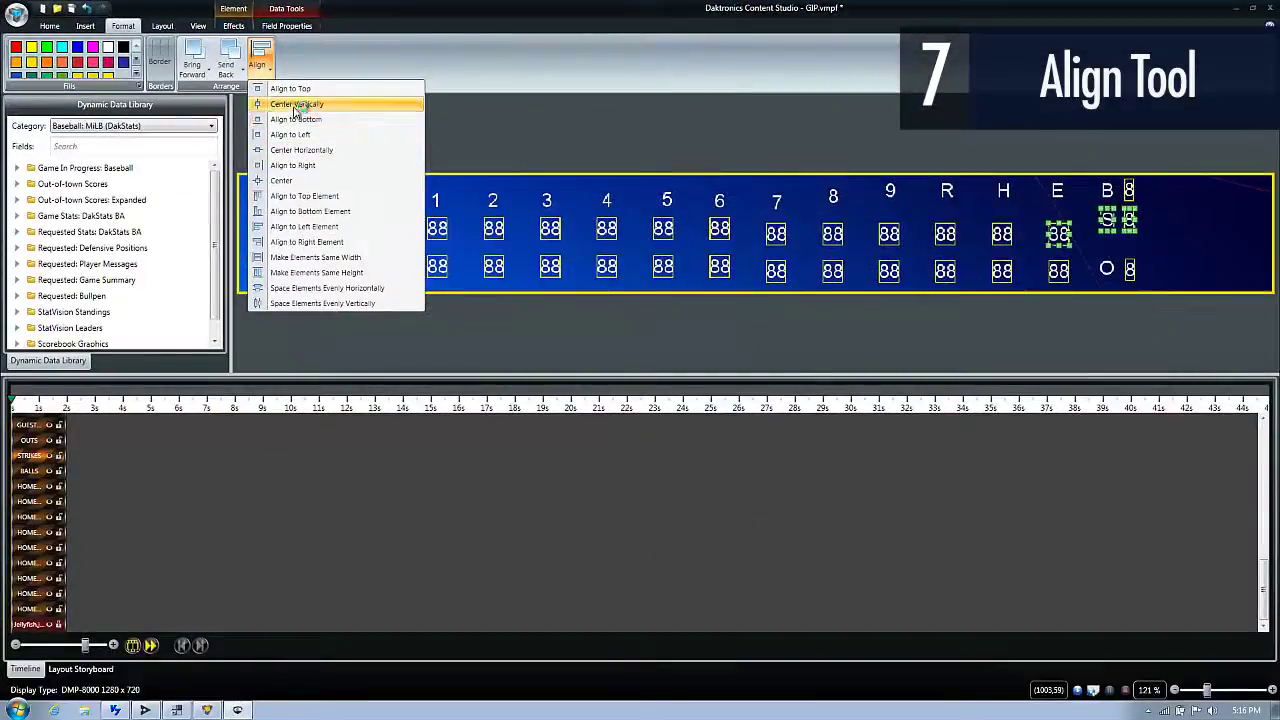
left_click(296, 106)
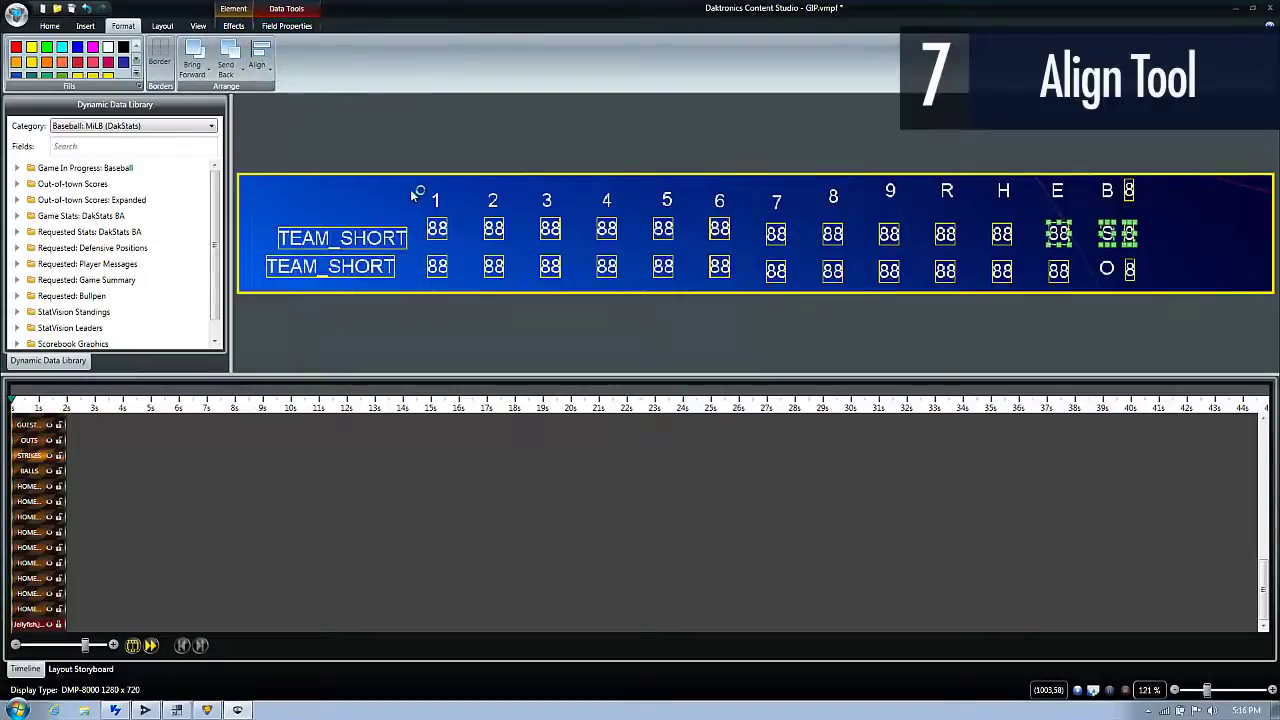
Align header labels 1 through H to the top-most label and nudge them down slightly
mouse_move(412, 190)
left_mouse_down()
mouse_move(434, 205)
mouse_move(1062, 207)
left_mouse_up()
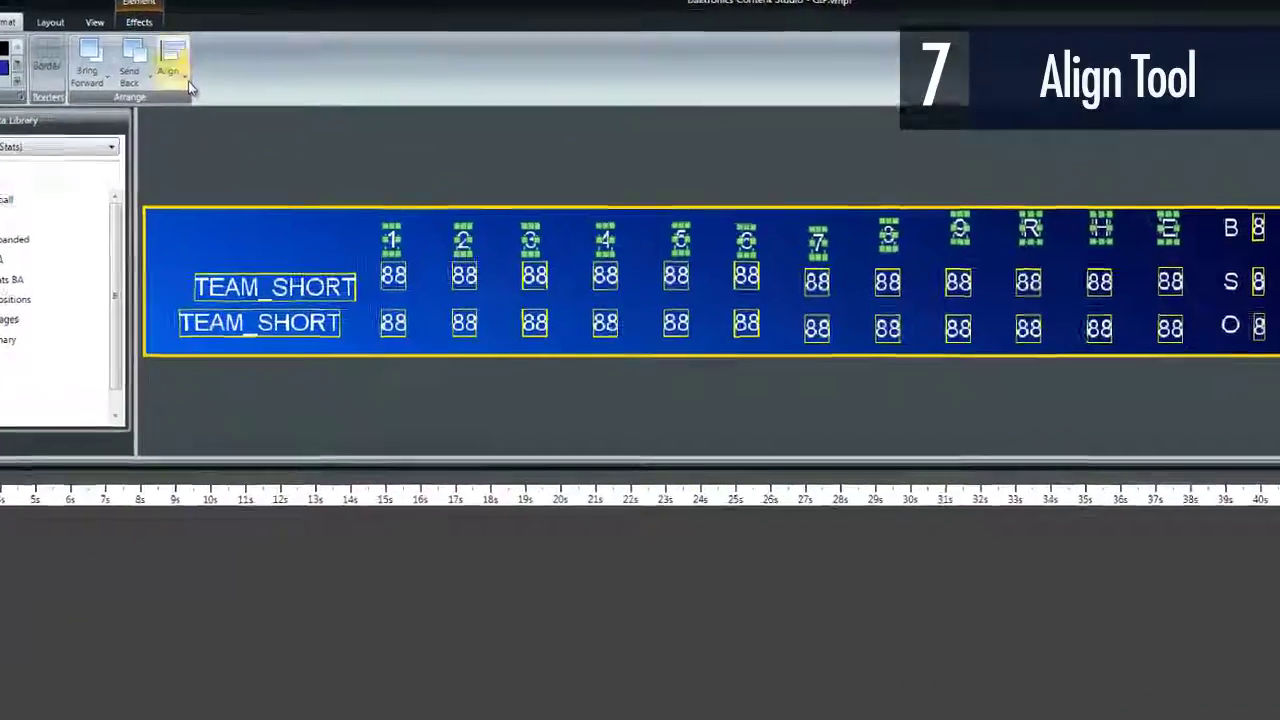
left_click(268, 70)
left_click(124, 281)
key("Down")
key("Down")
key("Down")
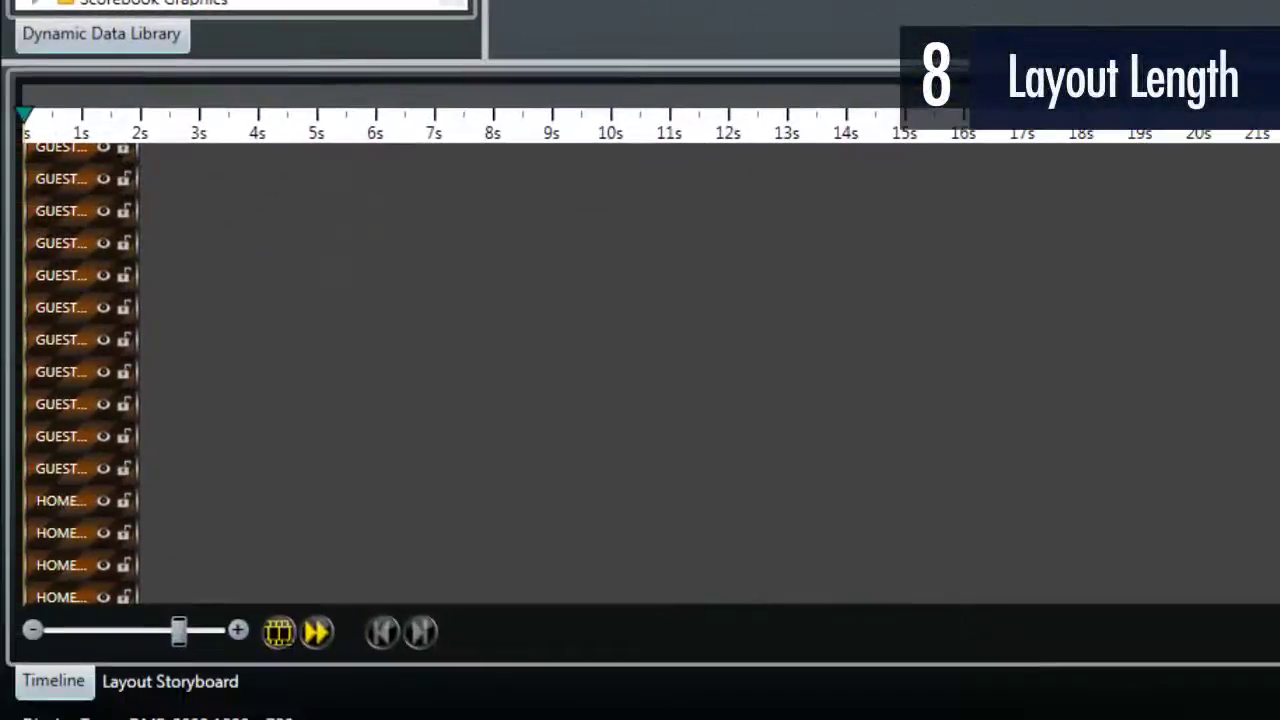
Alt-drag the layout's end edge on the timeline to lengthen it to 10 seconds
scroll(82, 375, "up", 5)
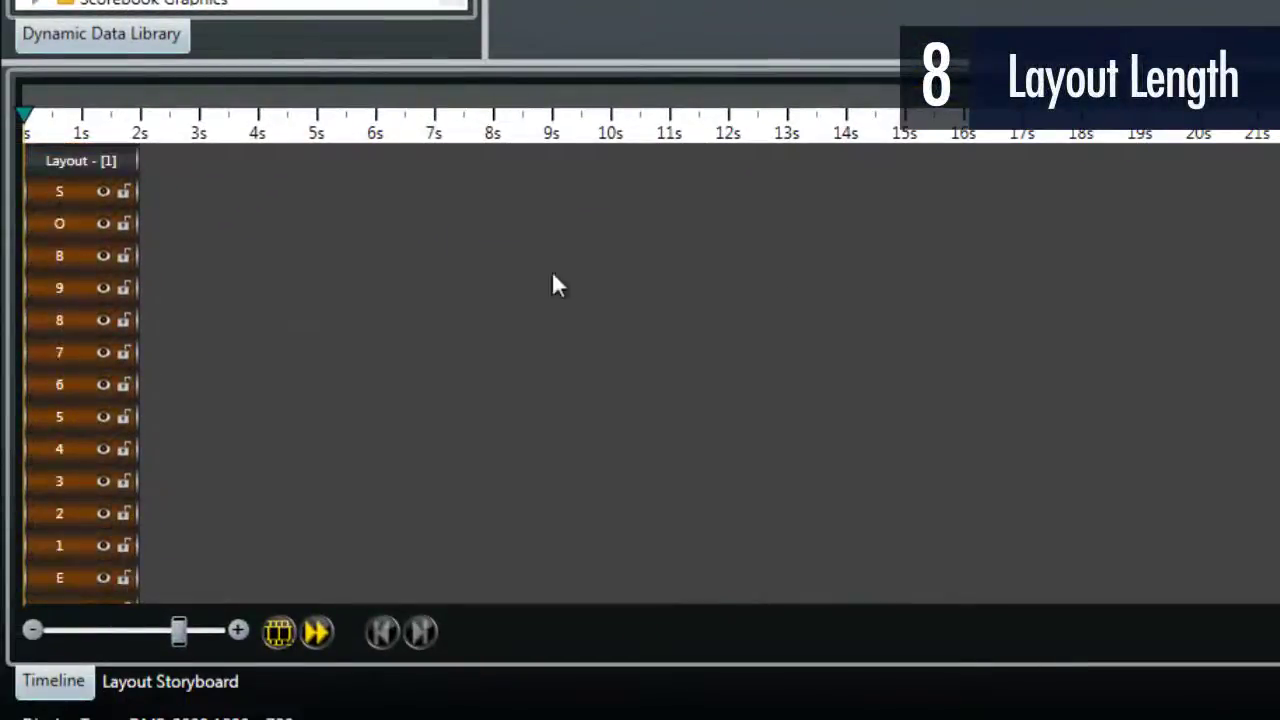
key("alt")
mouse_move(139, 160)
left_mouse_down()
mouse_move(636, 165)
mouse_move(640, 155)
mouse_move(606, 142)
left_mouse_up()
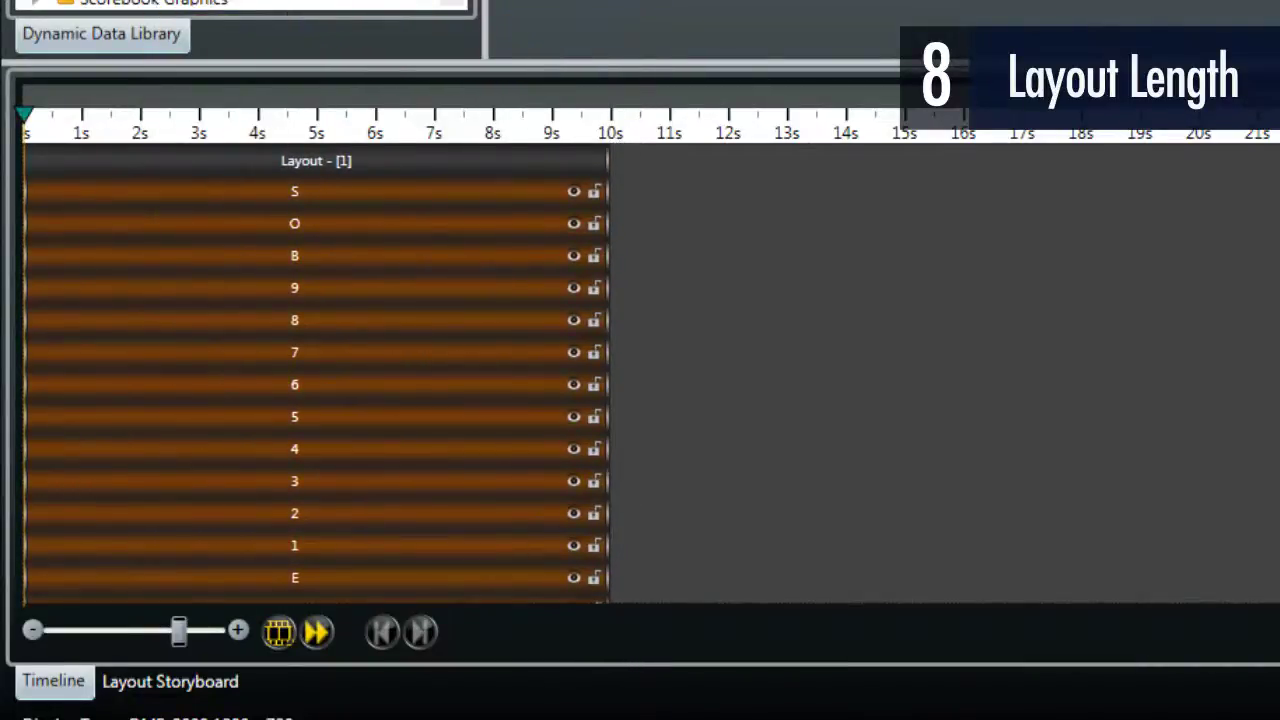
Stretch the Jellyfish background layer to the layout length with Match Layout
scroll(316, 375, "down", 10)
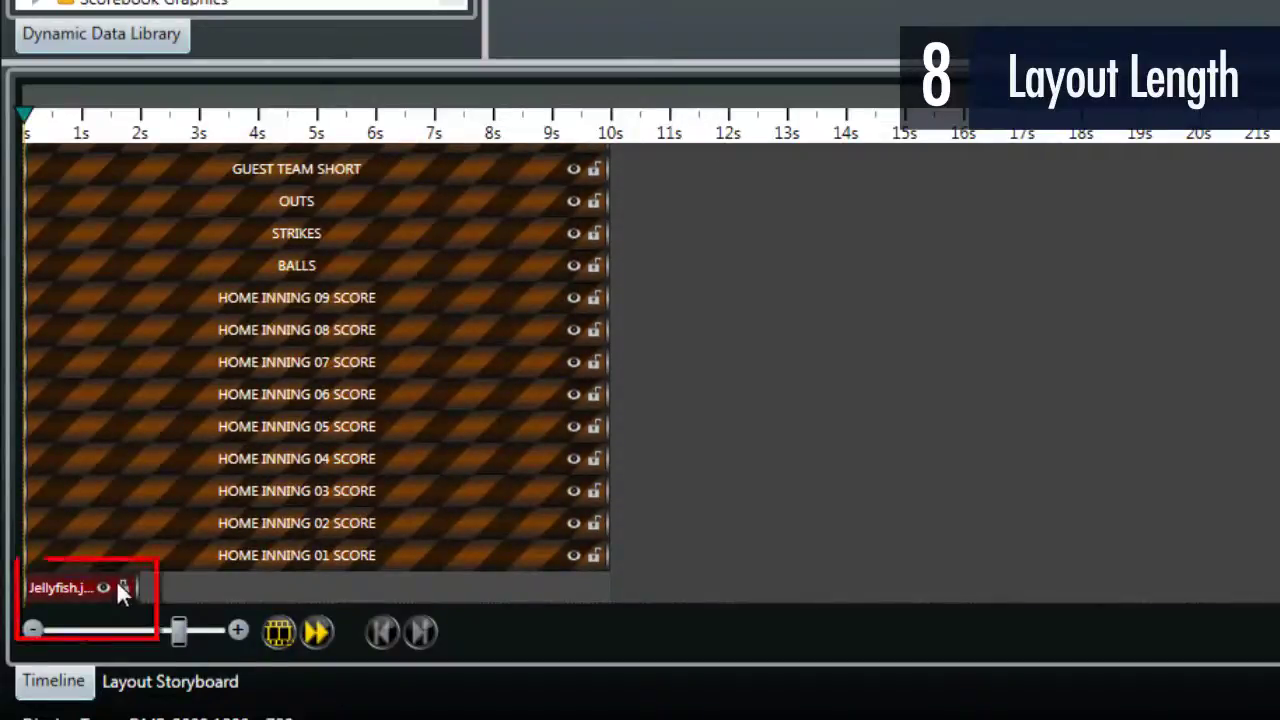
right_click(71, 587)
left_click(160, 510)
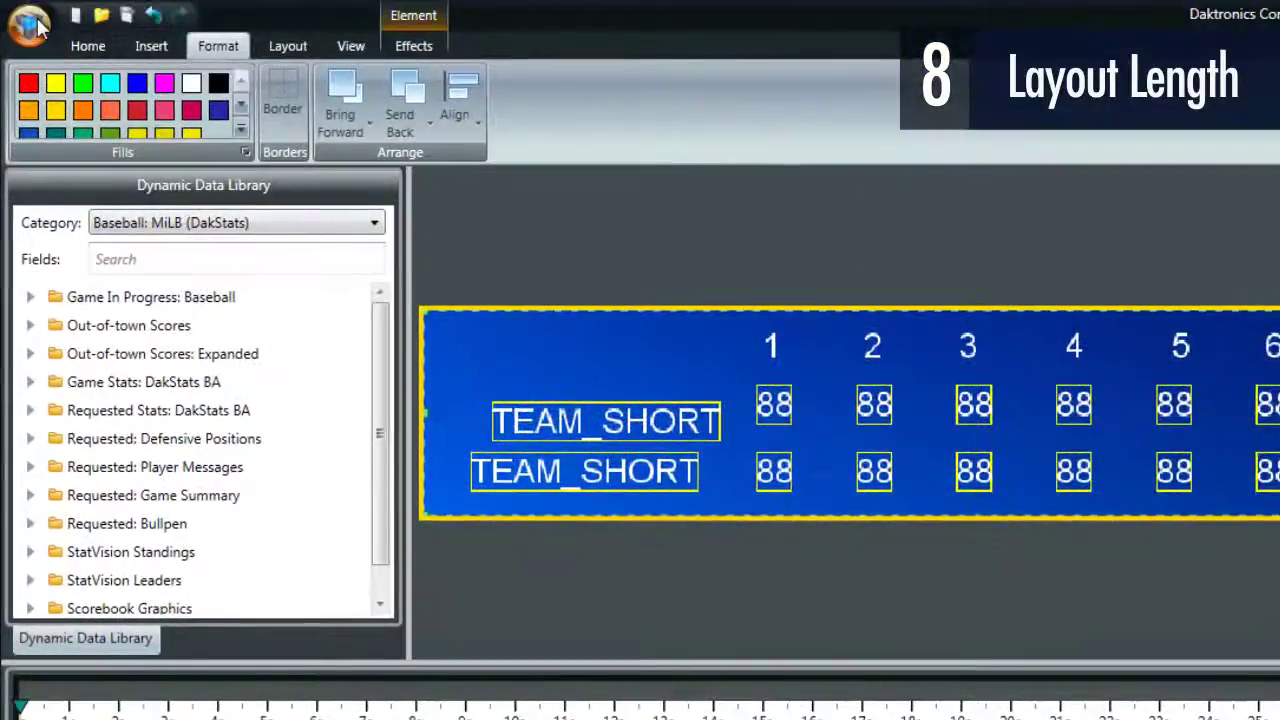
In Content Studio Options, set Default Layout Time to 10 and Default Page Time to 1
left_click(30, 25)
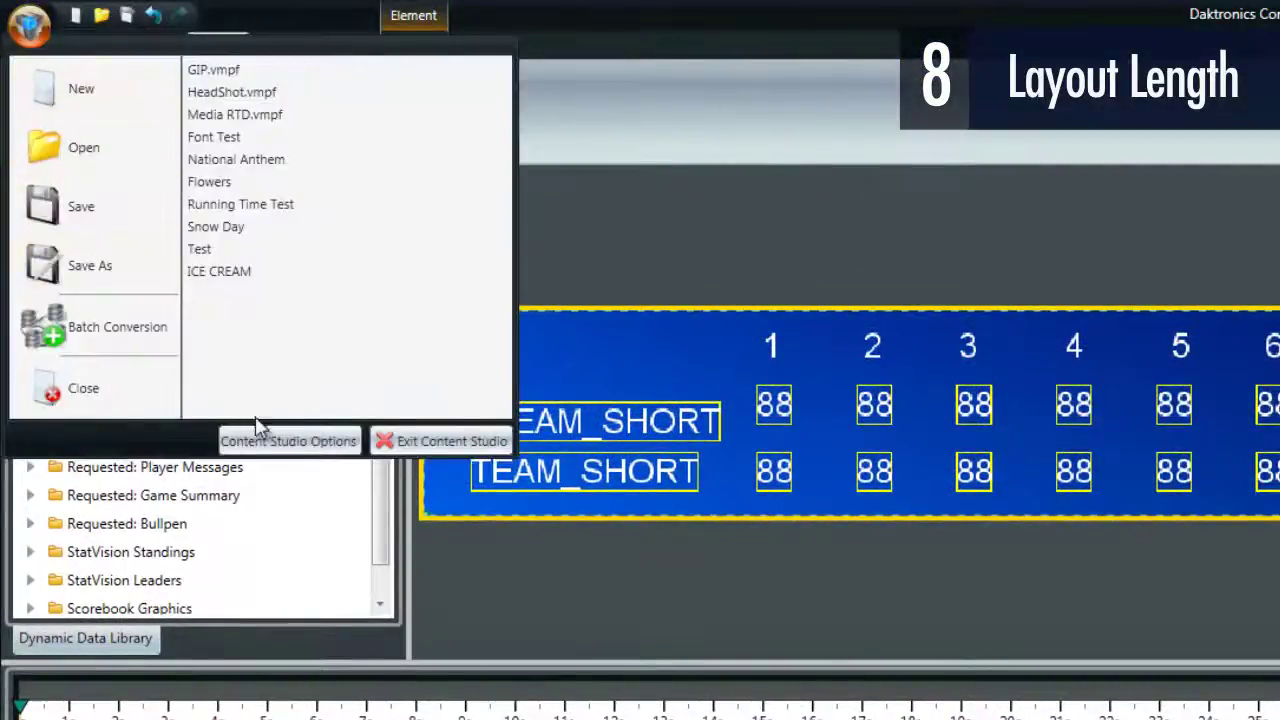
left_click(288, 441)
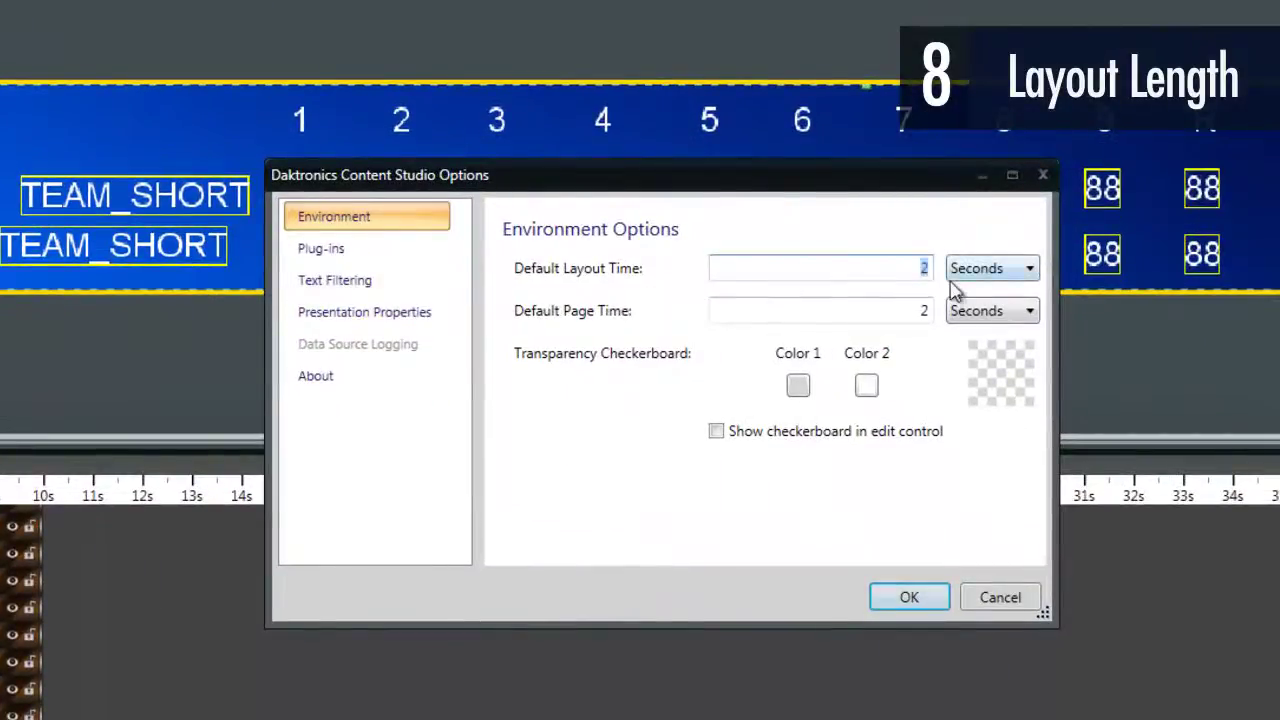
type("10")
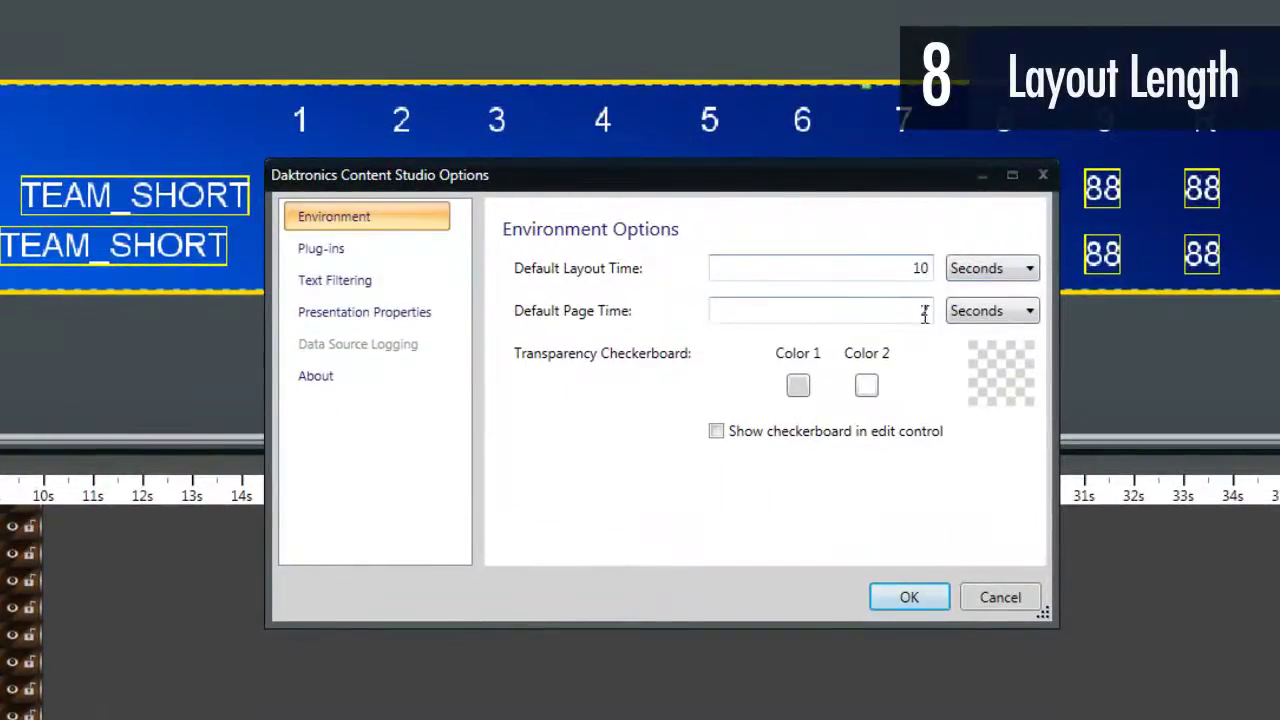
double_click(920, 310)
type("10")
left_click(925, 598)
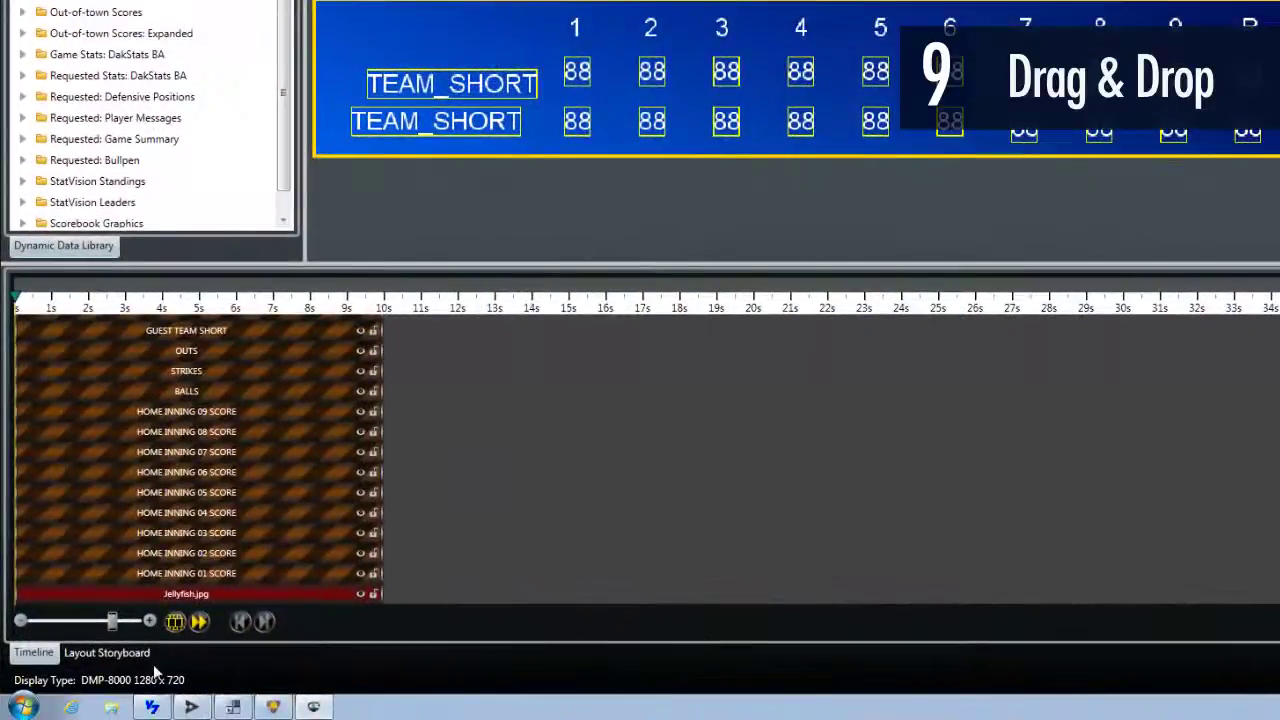
Drag GIP Linescore from Explorer's Pictures library onto the Content Studio canvas to open Image Import
left_click(112, 707)
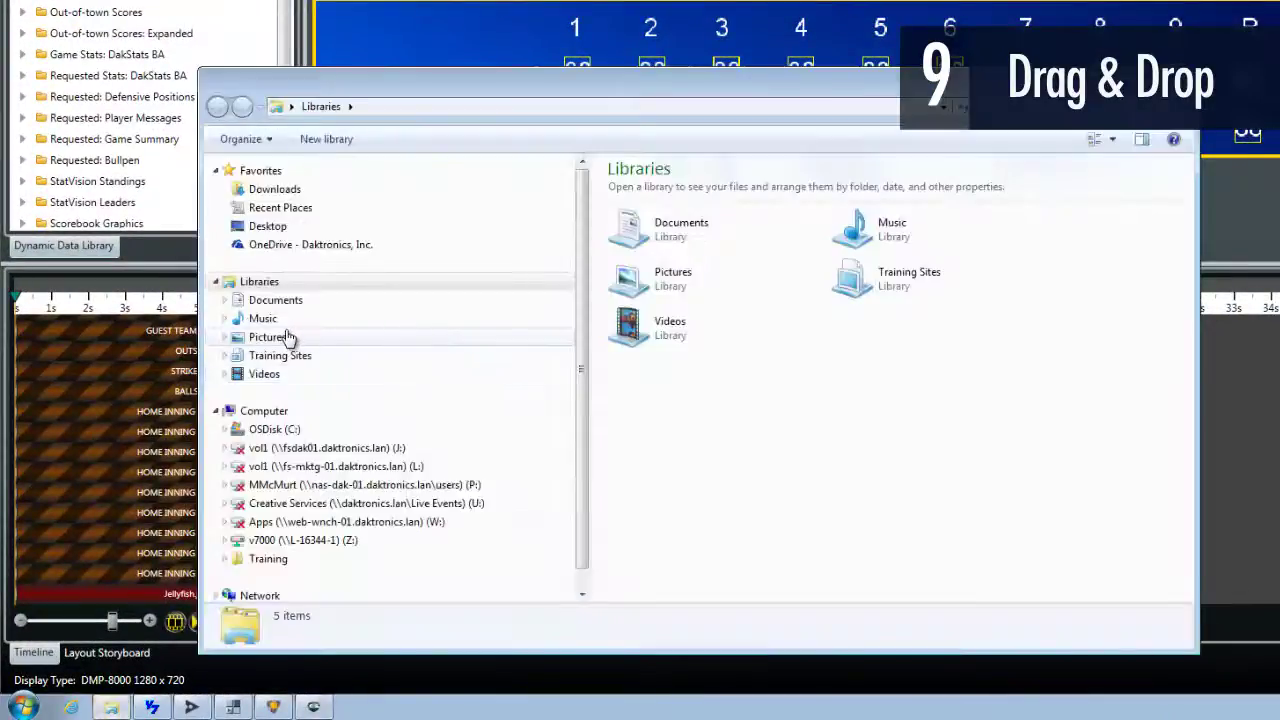
left_click(287, 339)
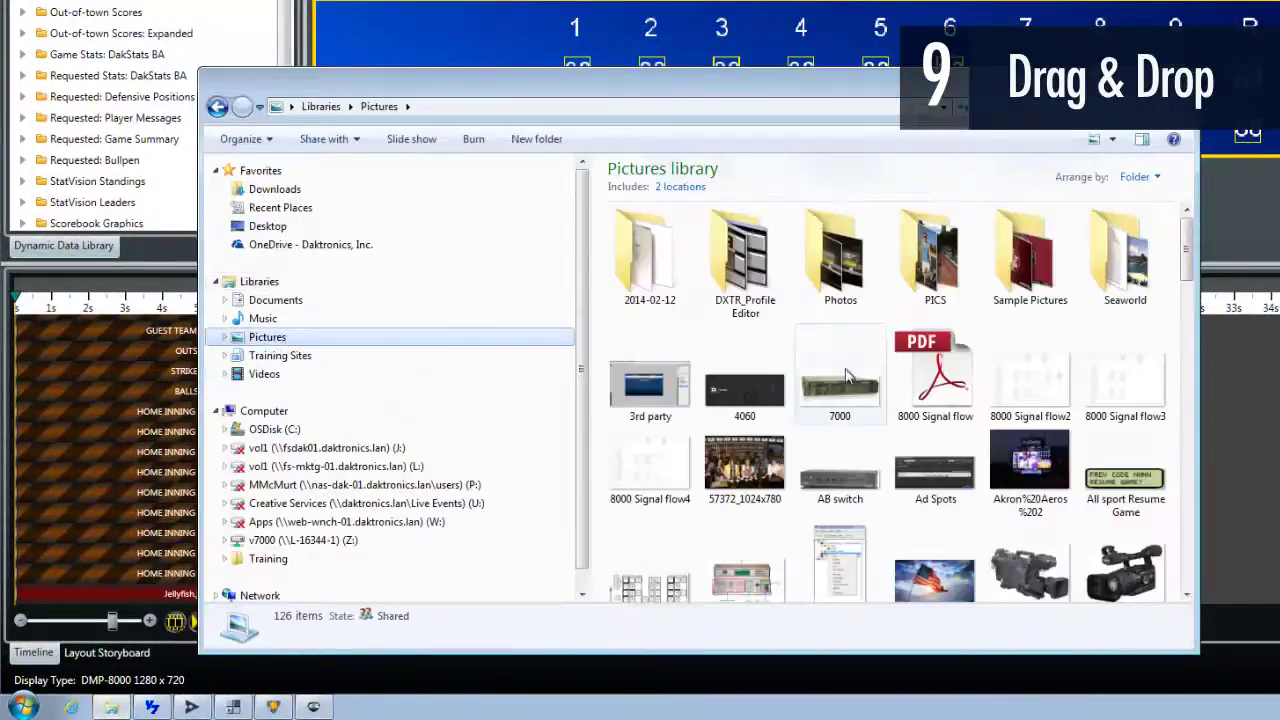
left_click(868, 400)
scroll(863, 393, "down", 5)
left_click(1119, 297)
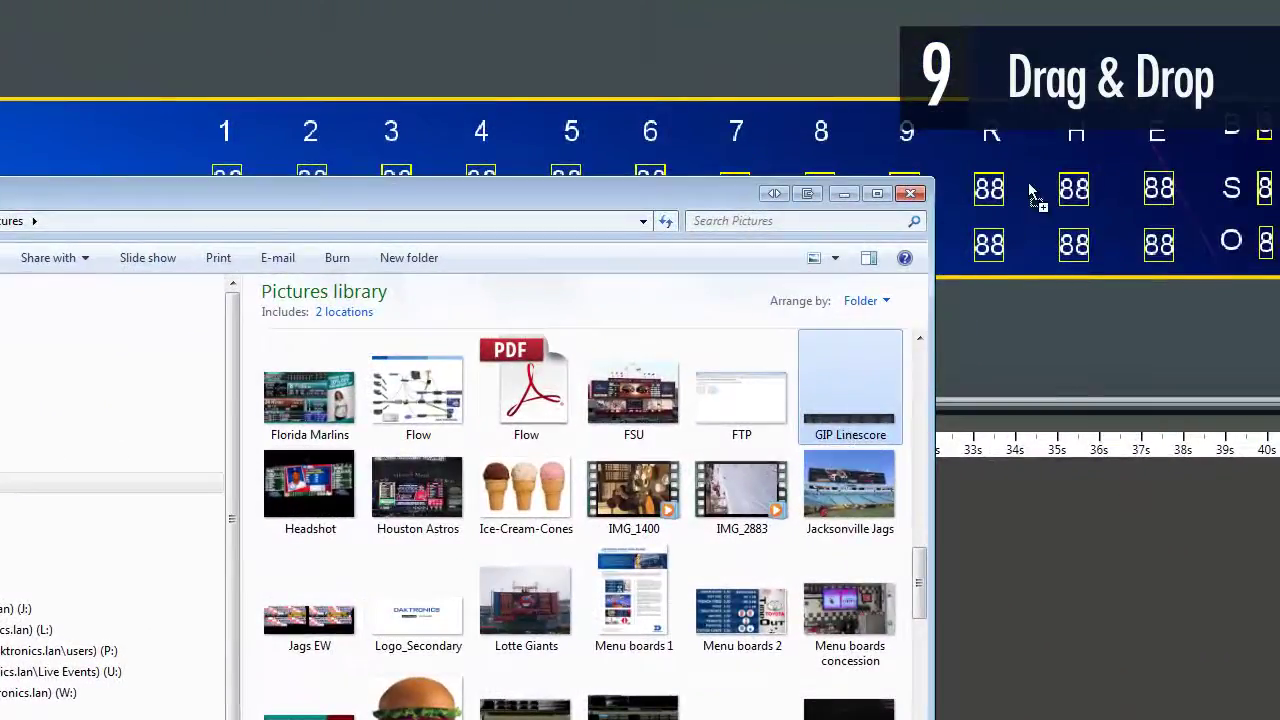
left_click_drag(1030, 186, 1028, 182)
left_click(698, 125)
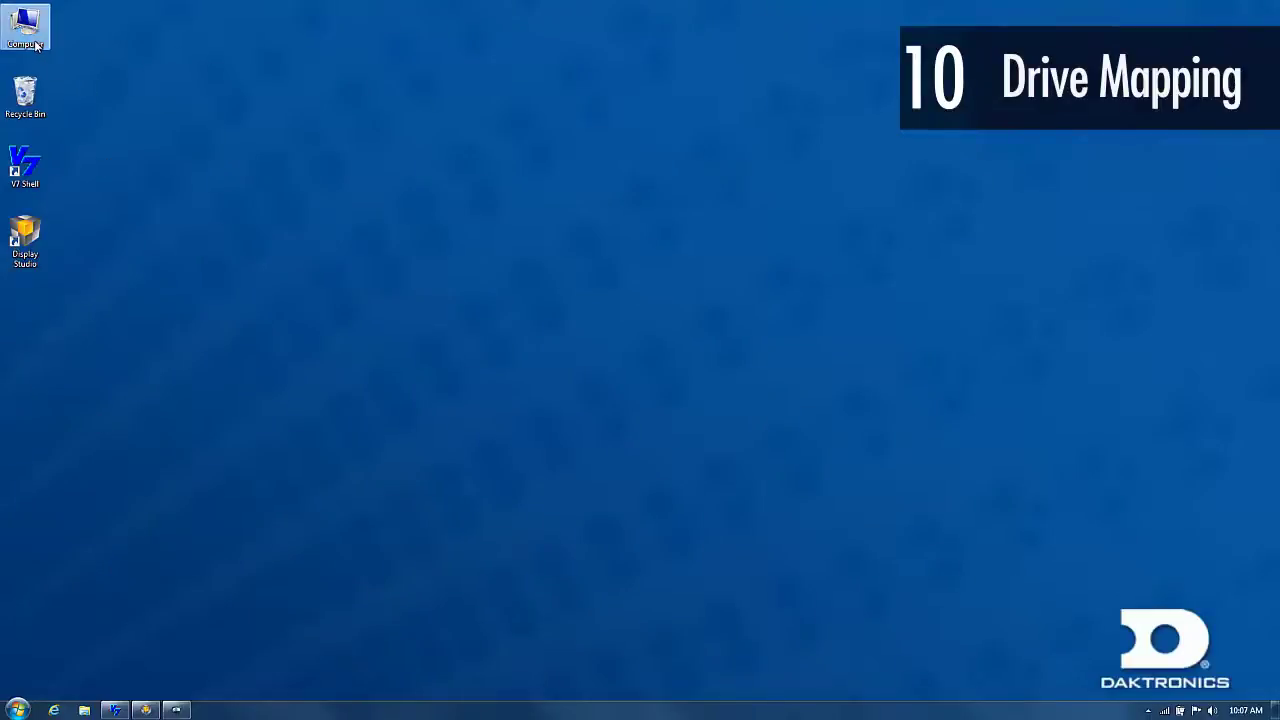
Bring up Explorer's Computer view listing local disk C: and the mapped network drives E through Z
double_click(27, 30)
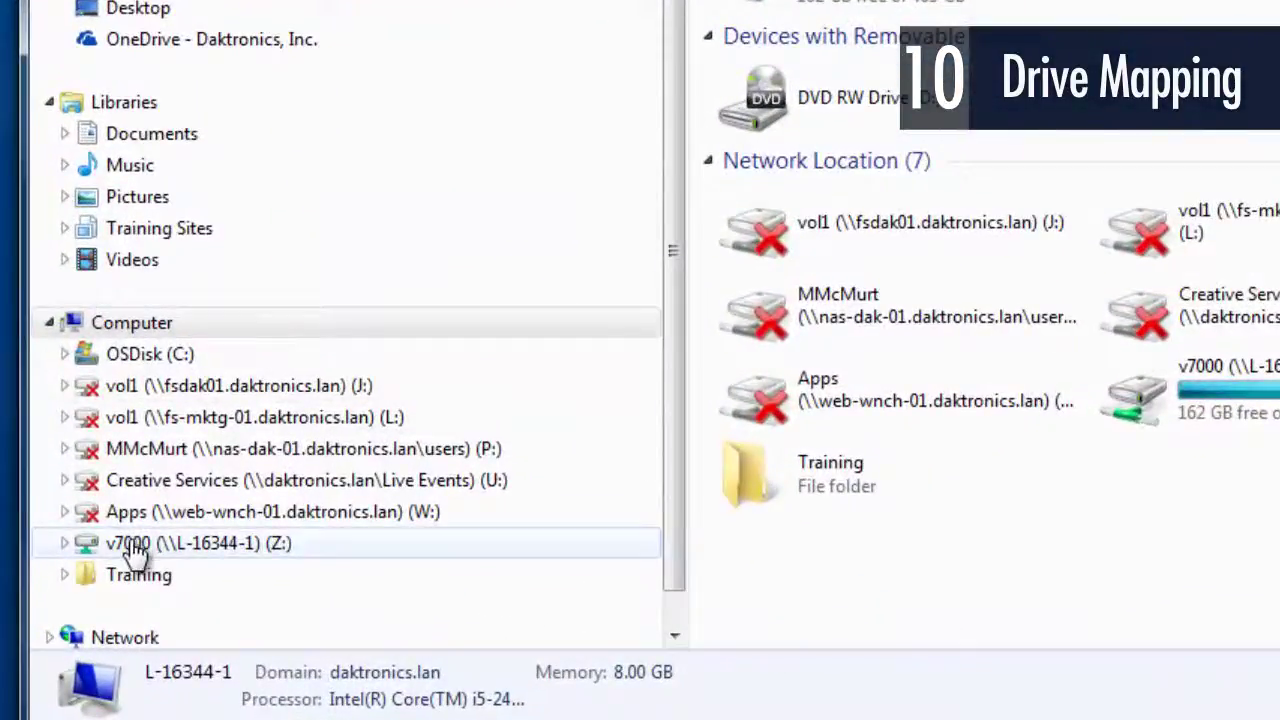
left_click(140, 553)
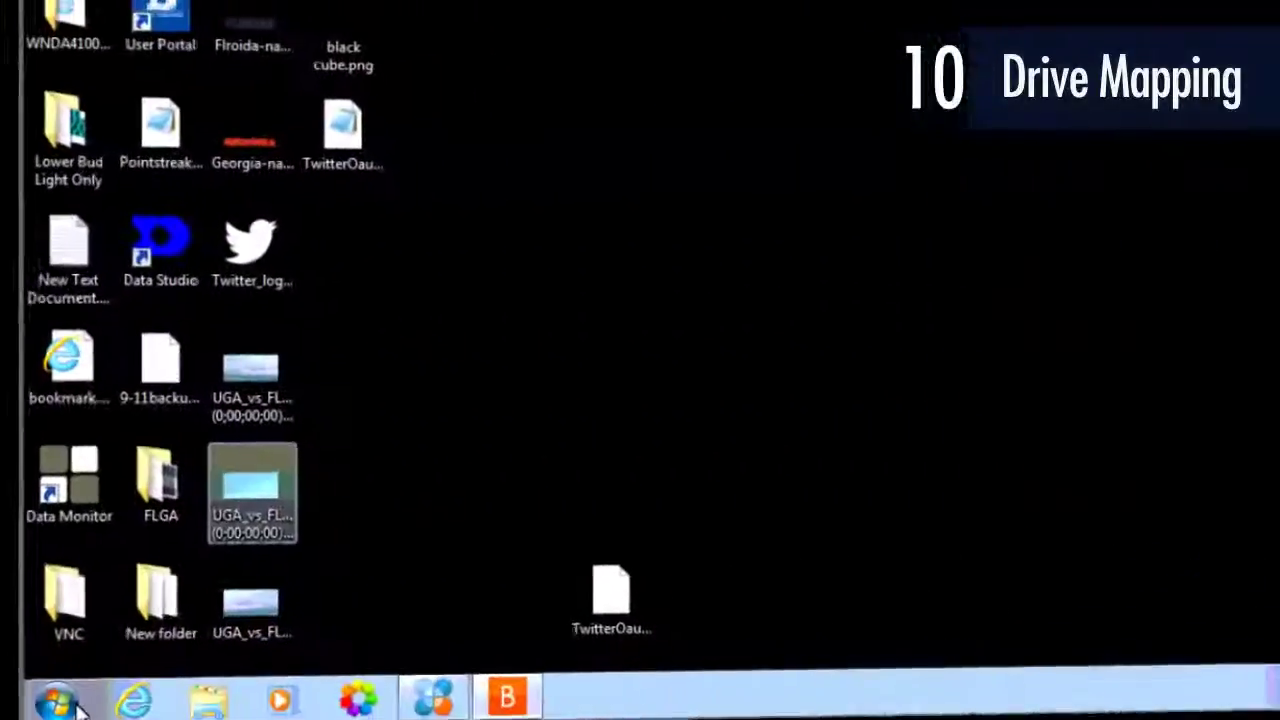
key("super")
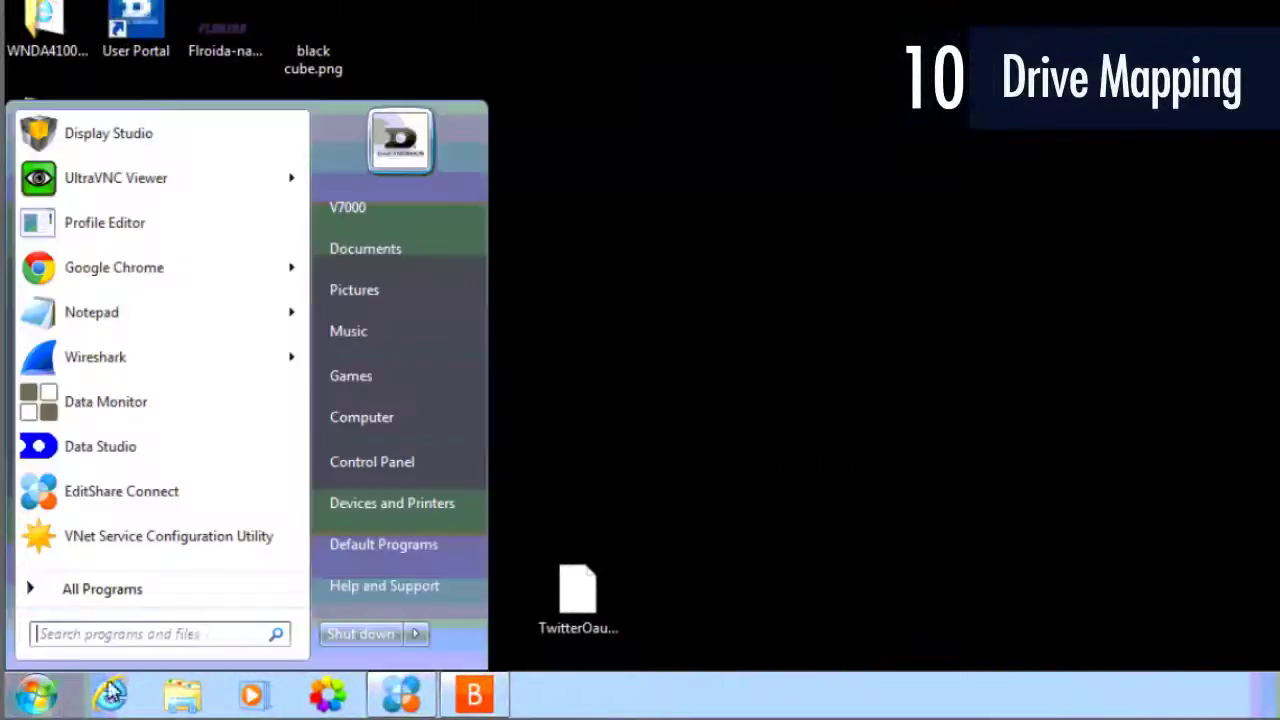
left_click(461, 414)
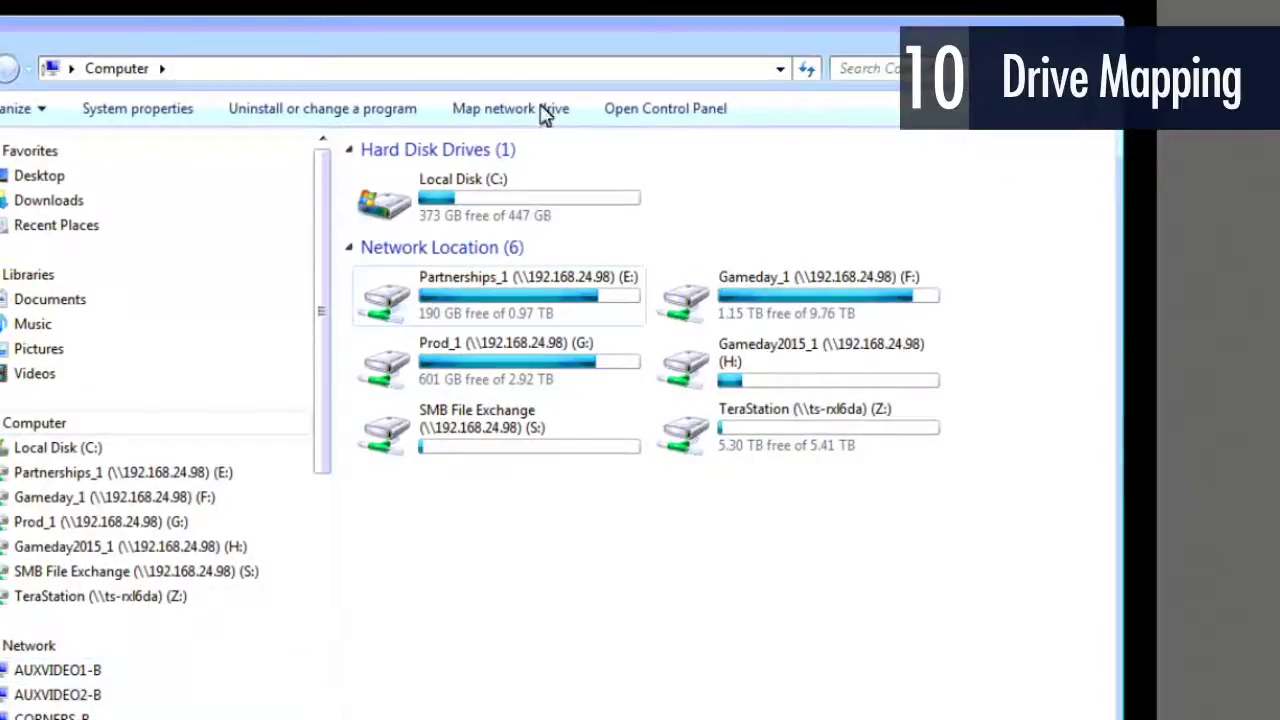
Map drive Y: to the Content share on MAINVIDEO-B, logging in to browse that computer
left_click(543, 110)
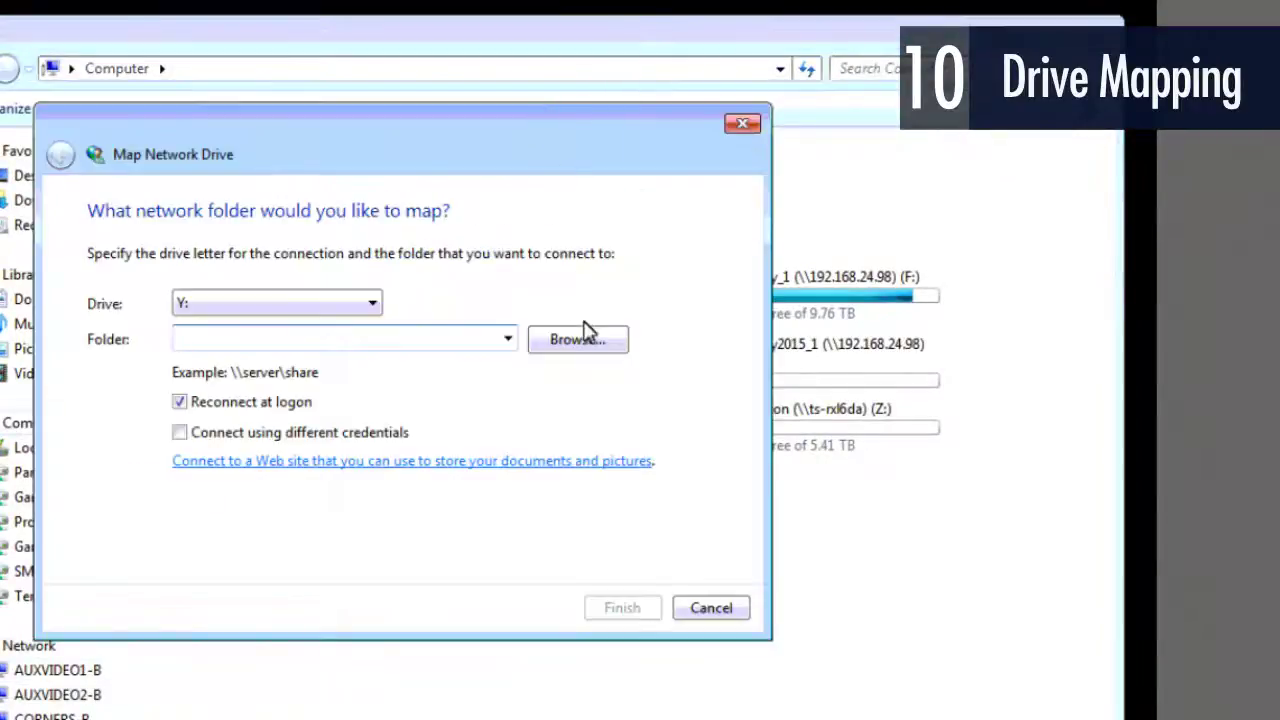
left_click(586, 350)
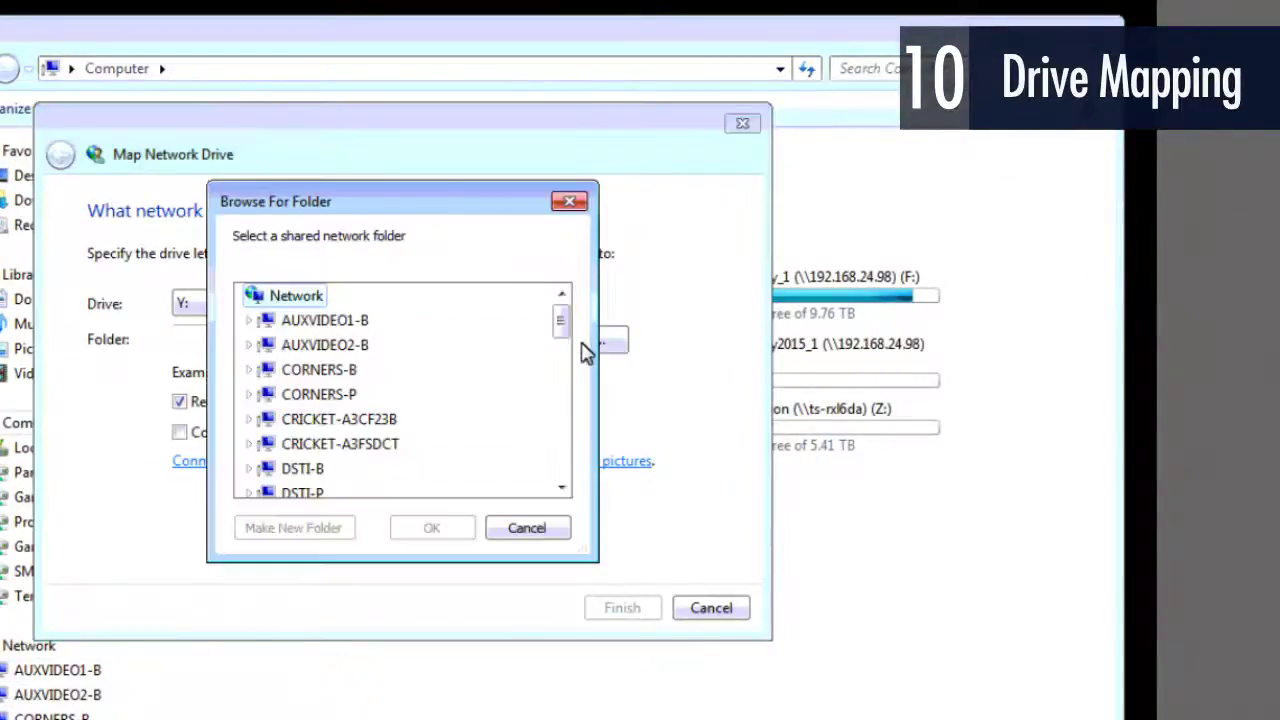
scroll(445, 420, "down", 4)
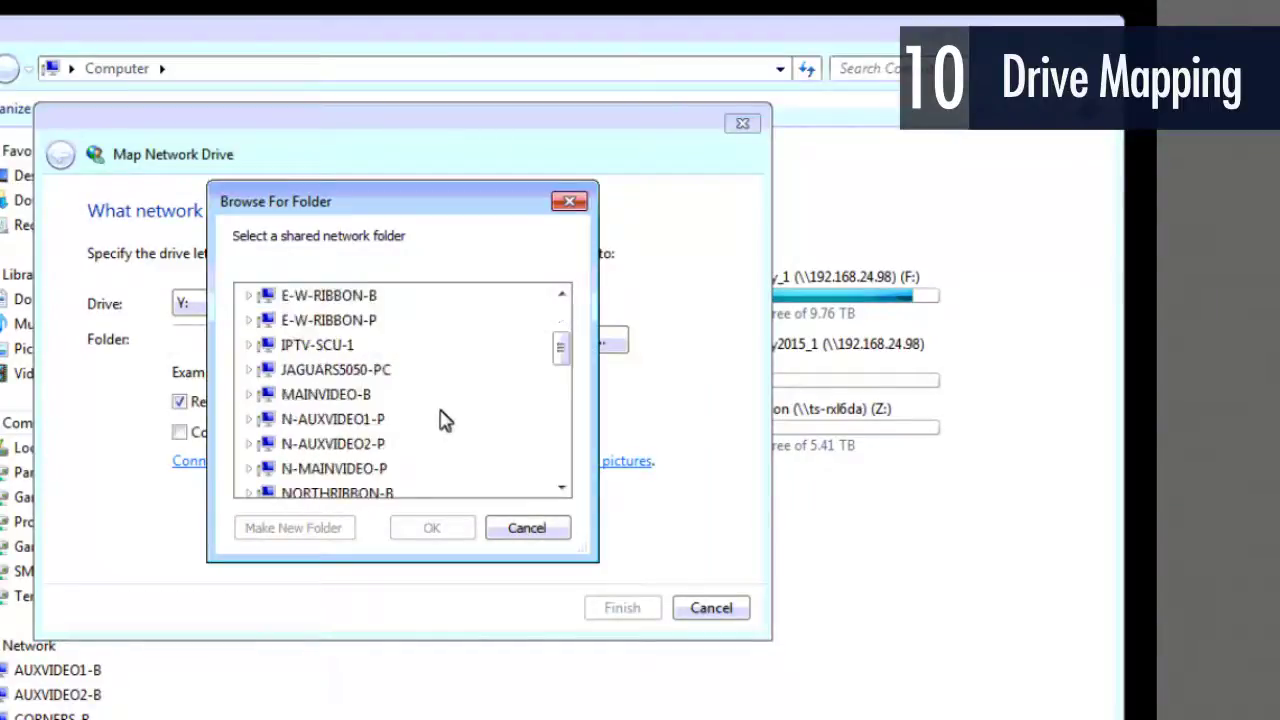
scroll(411, 402, "down", 2)
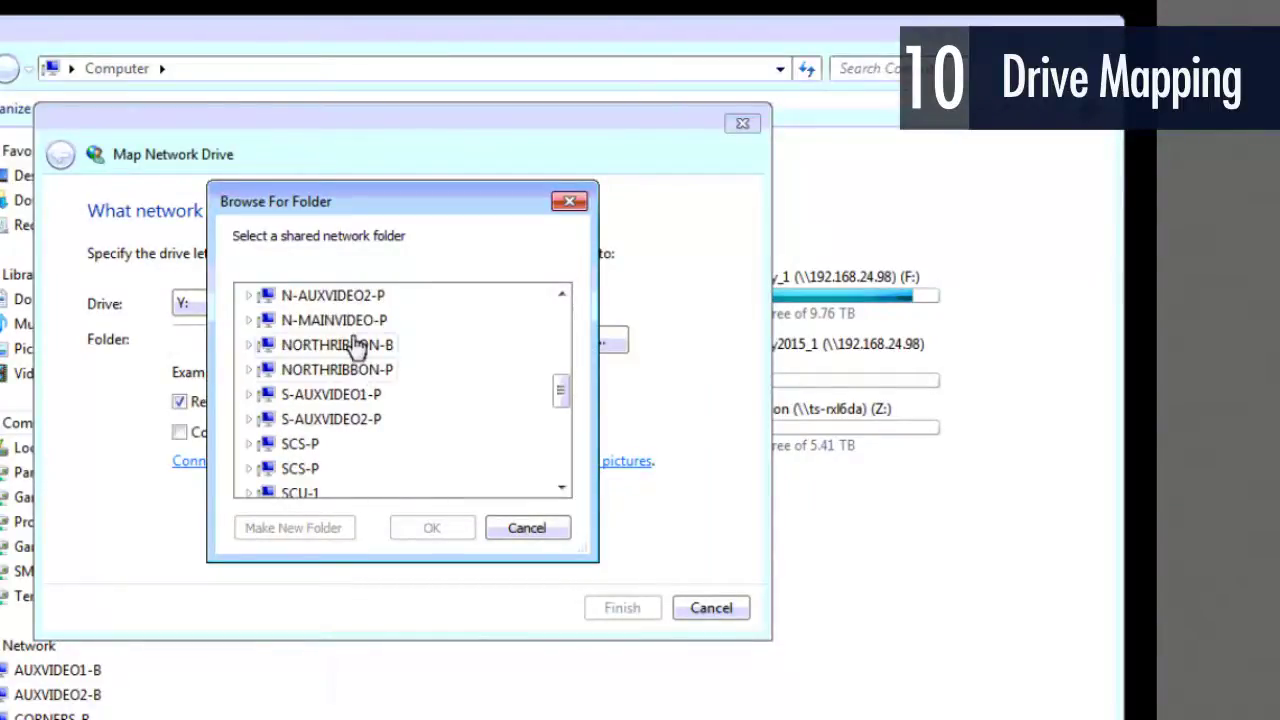
scroll(355, 345, "up", 1)
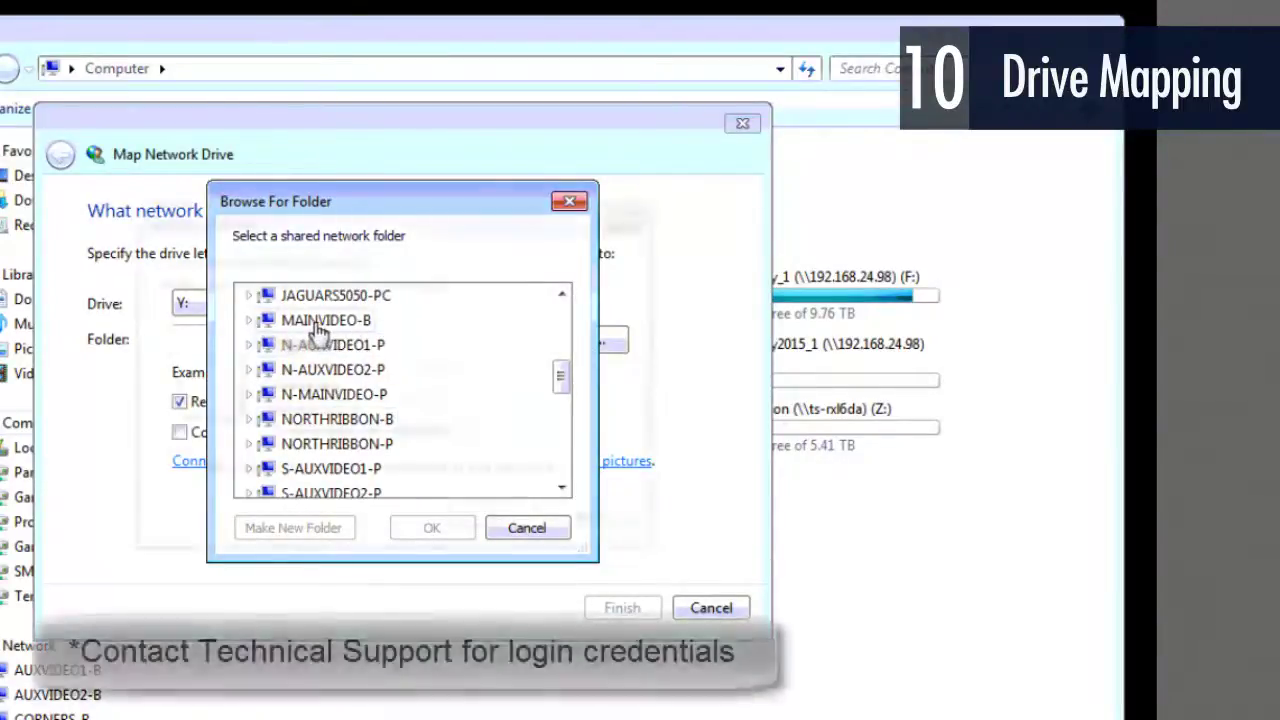
left_click(318, 333)
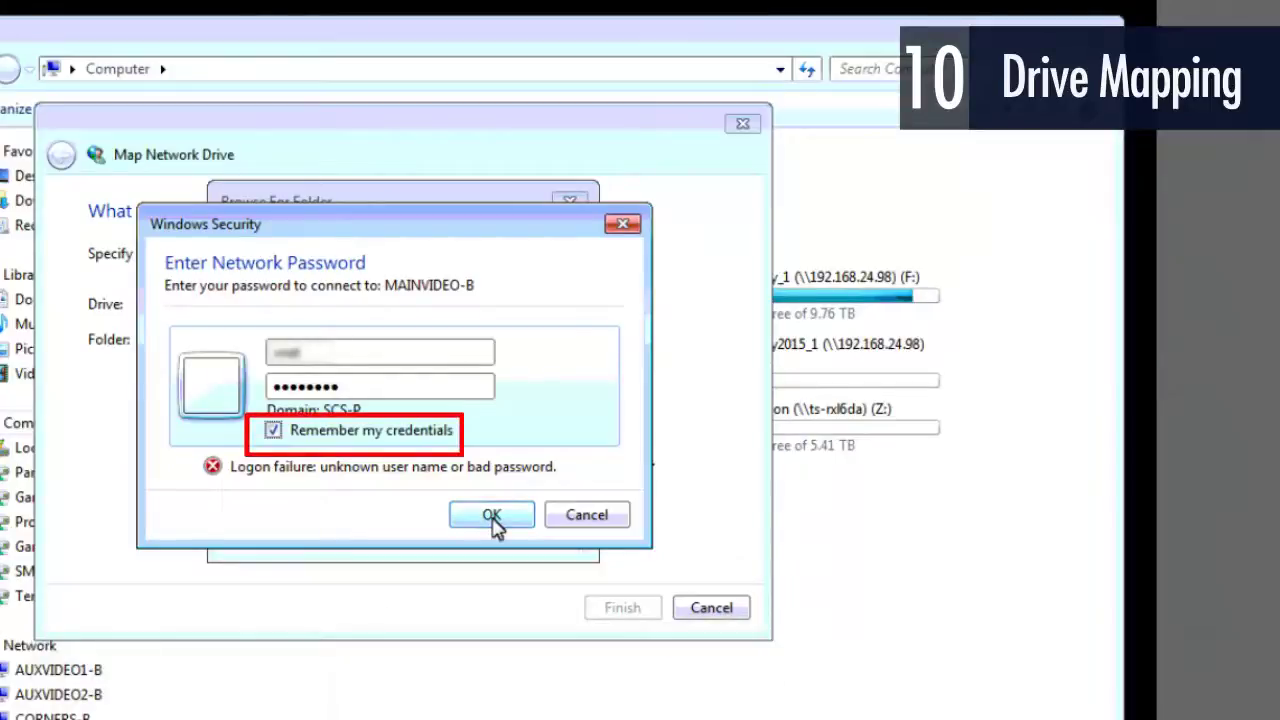
left_click(493, 516)
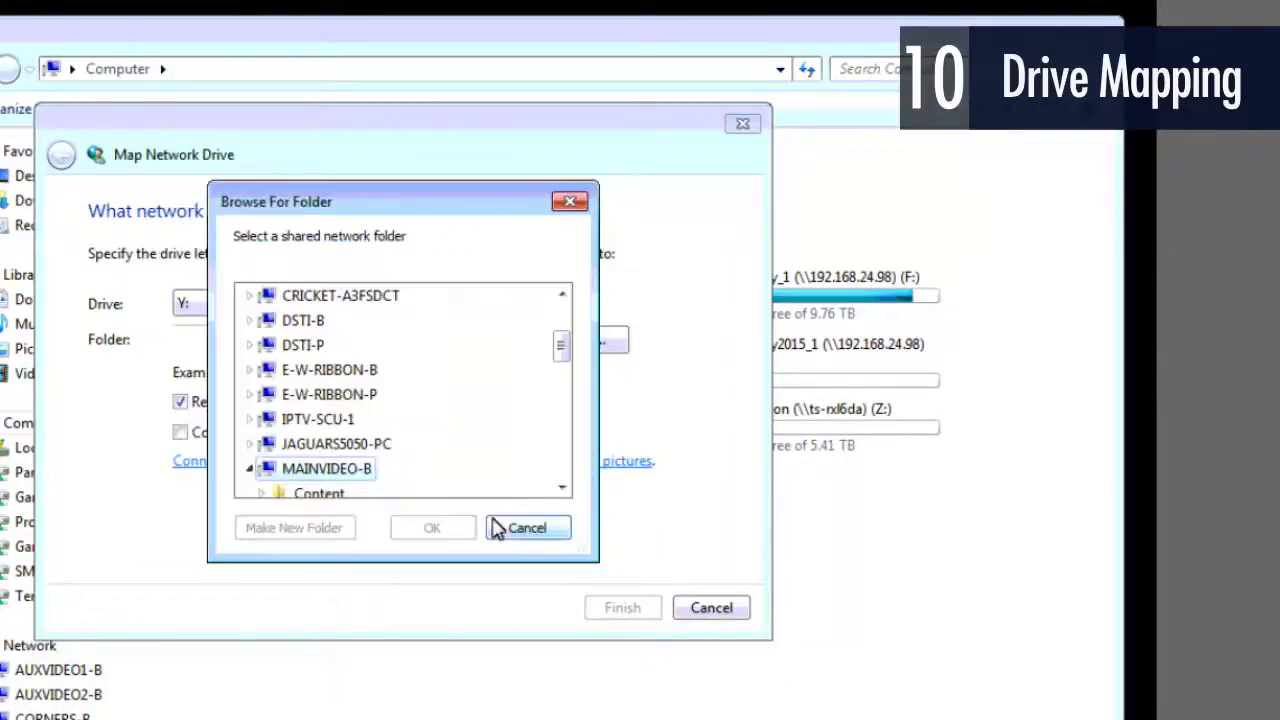
left_click(562, 488)
double_click(330, 470)
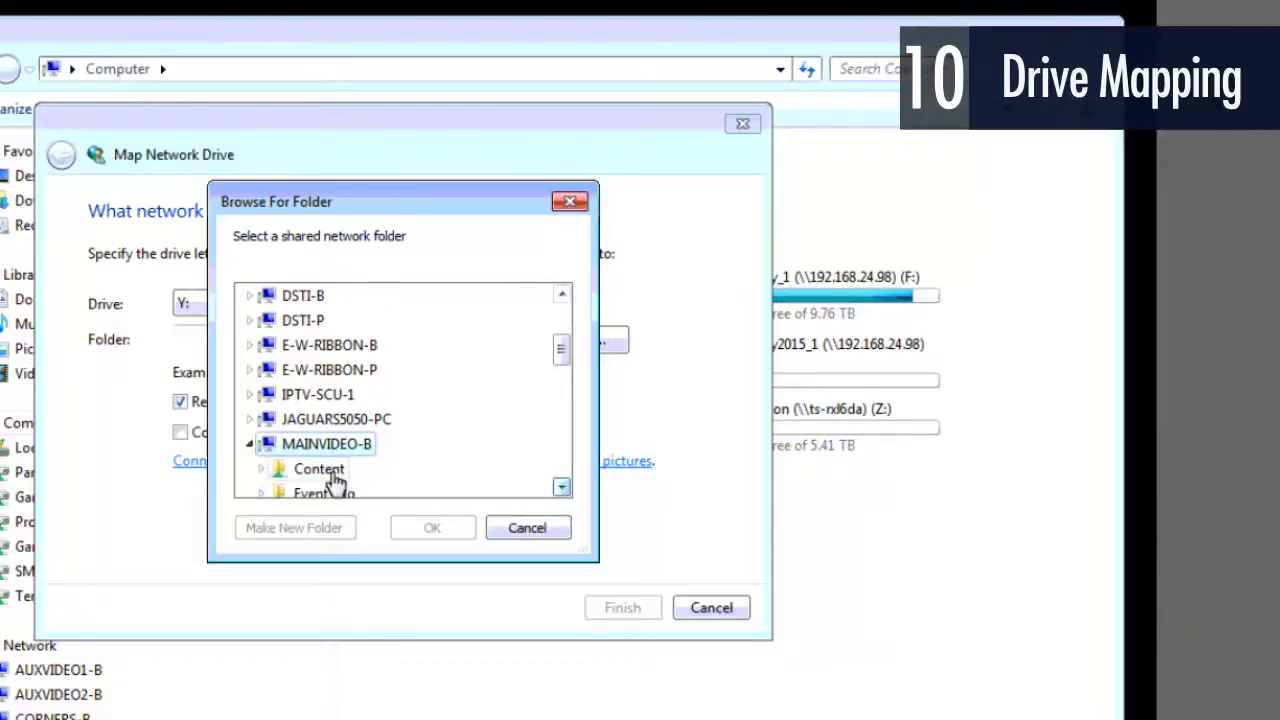
left_click(441, 535)
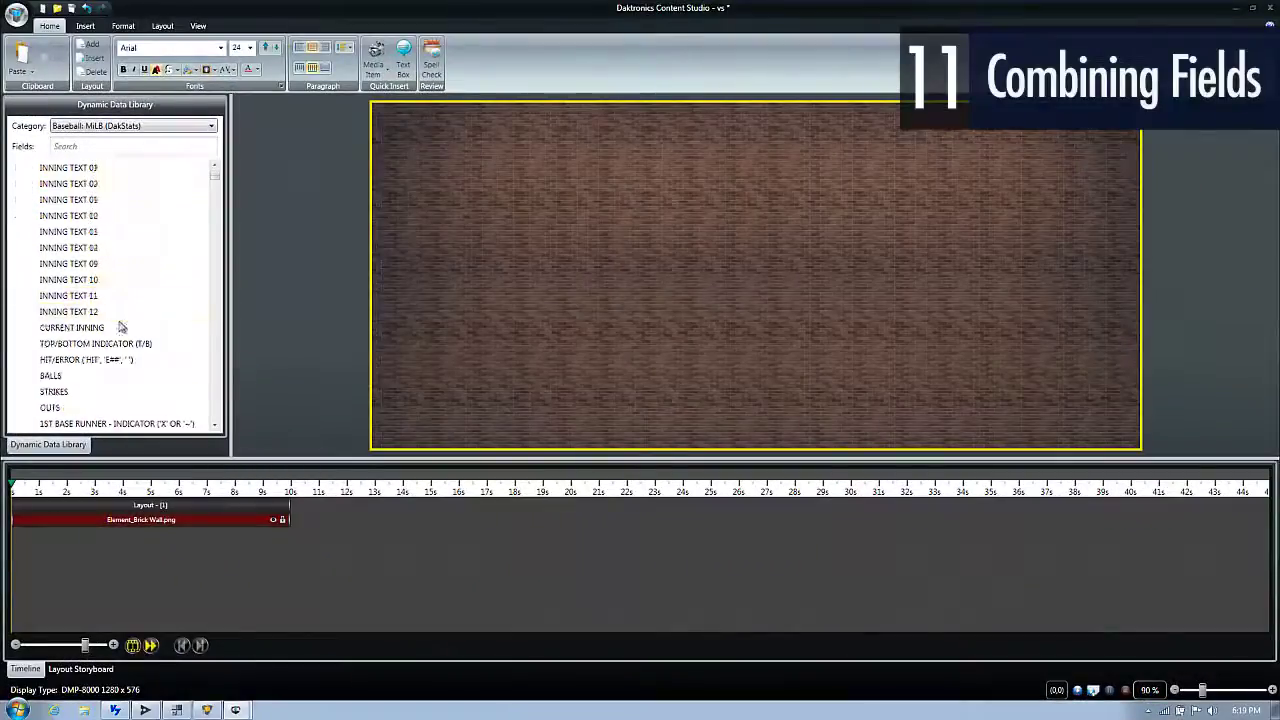
Place the HOME TEAM NAME field on the layout, then search 'guest team' and place GUEST TEAM NAME to its right
scroll(122, 328, "down", 15)
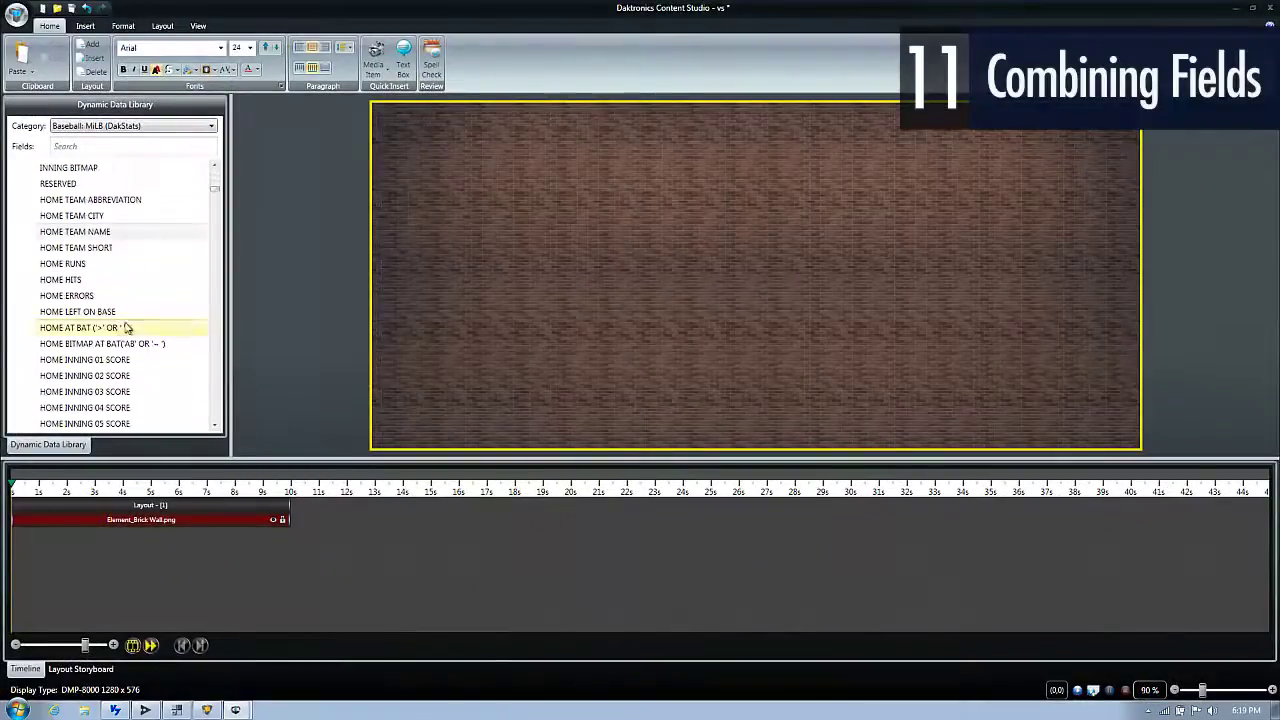
left_click(57, 237)
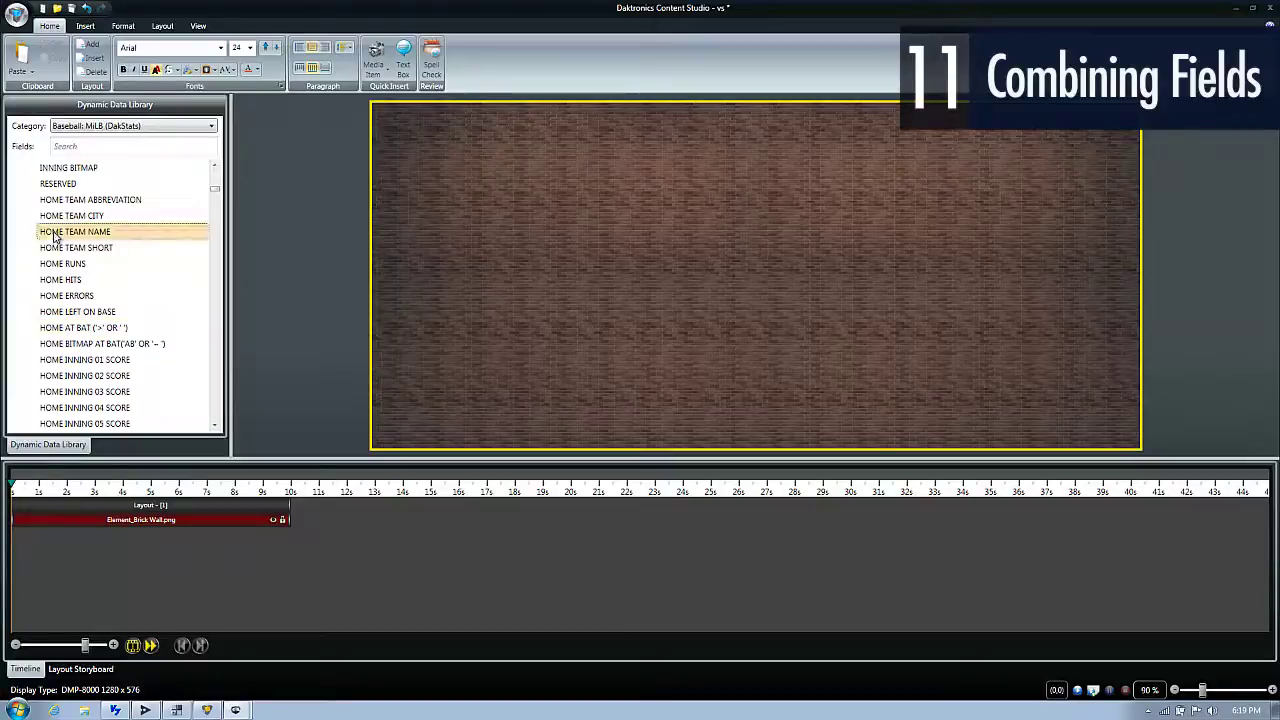
left_click_drag(397, 215, 395, 214)
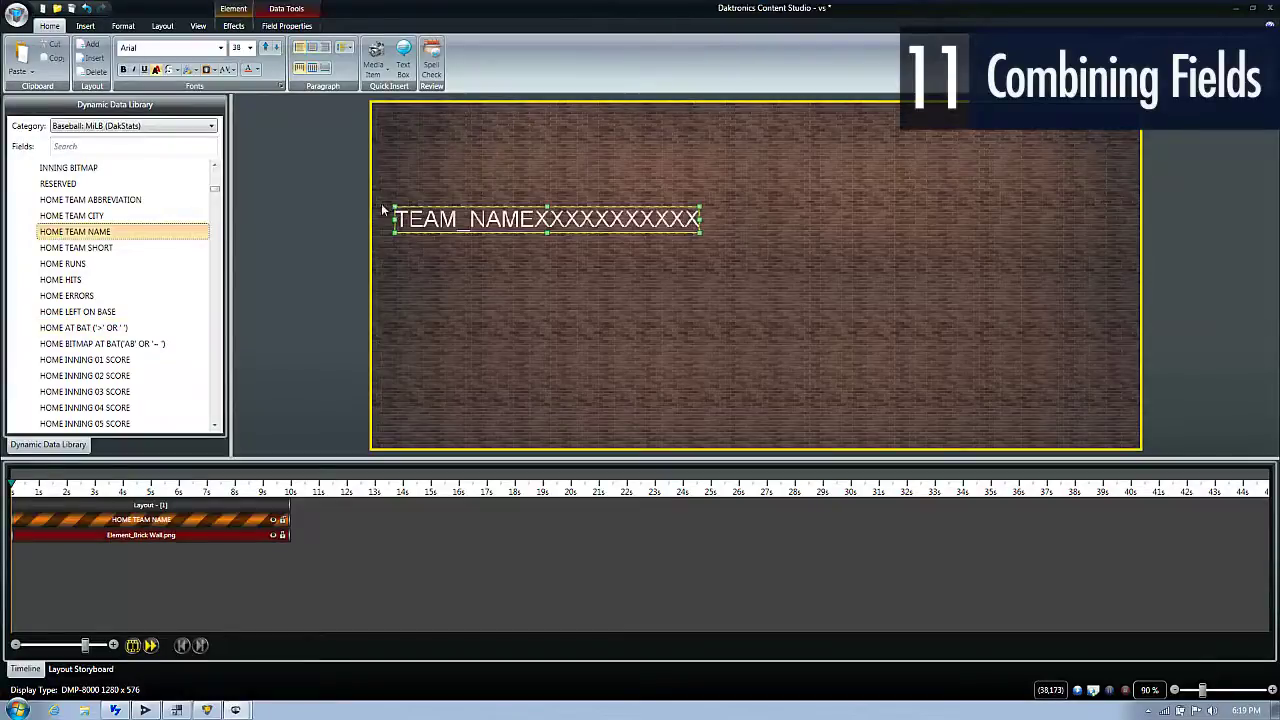
left_click(100, 145)
type("guest")
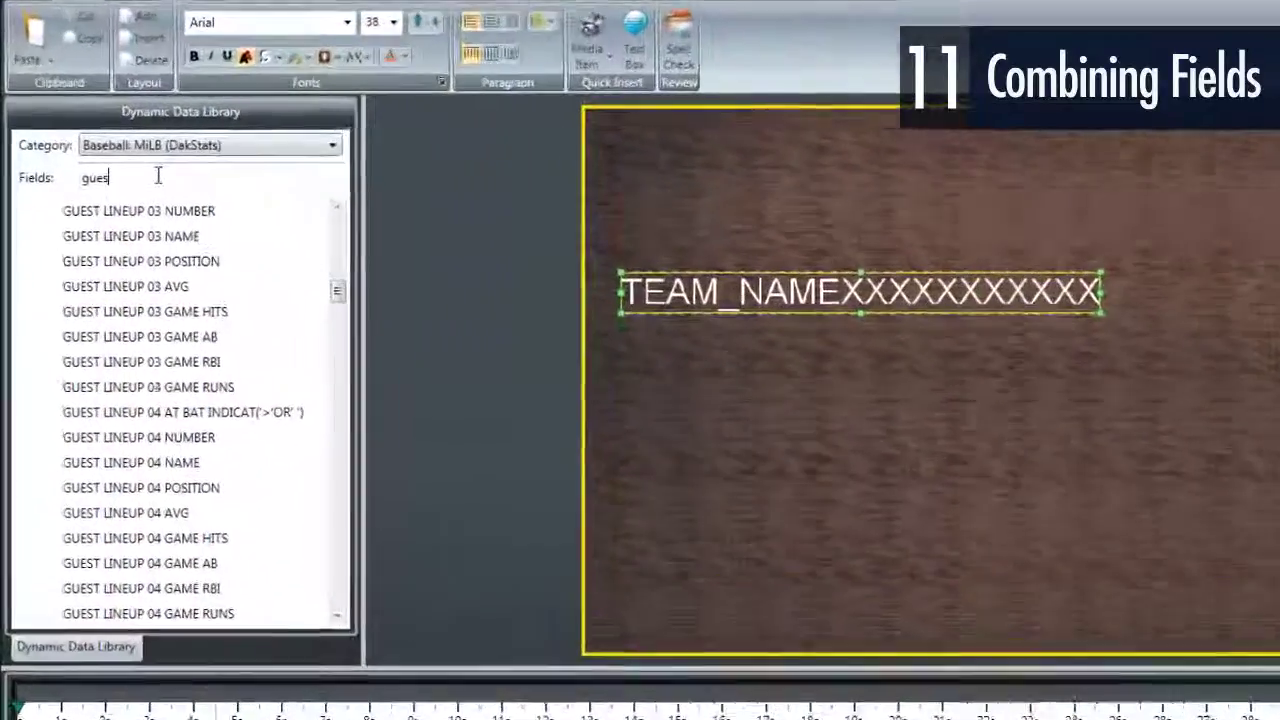
type(" team")
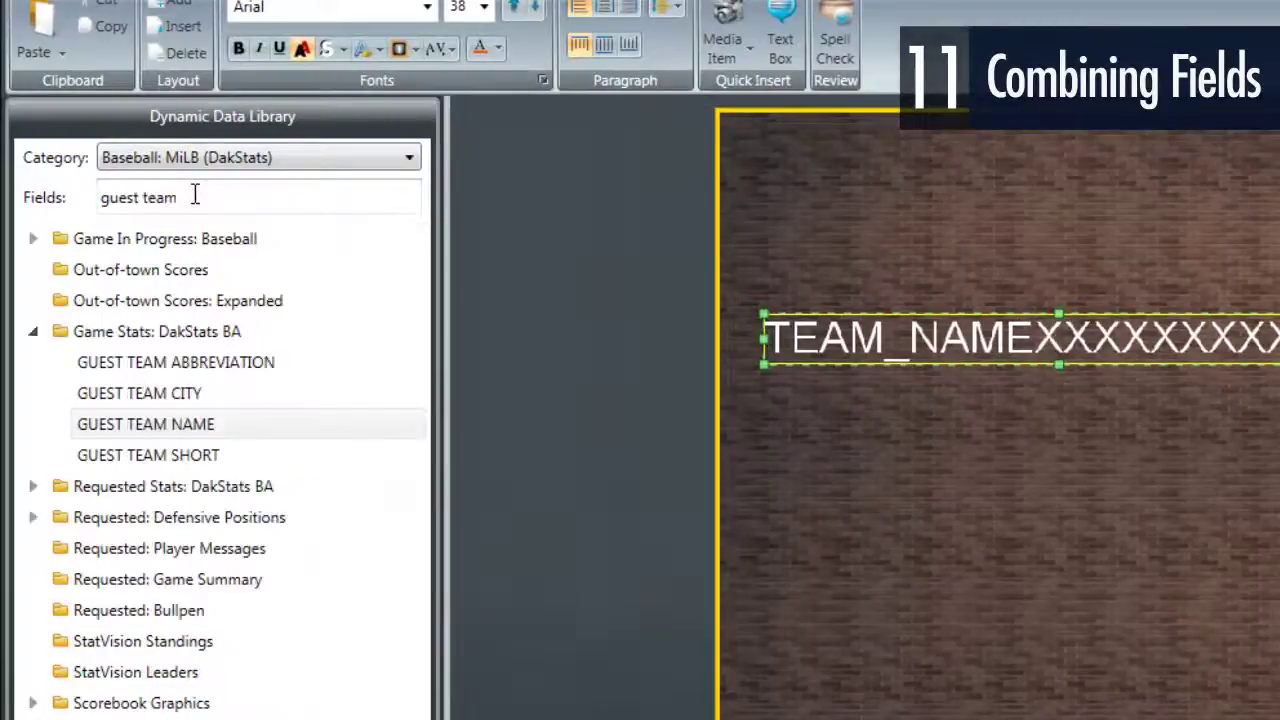
mouse_move(145, 424)
left_mouse_down()
mouse_move(403, 403)
mouse_move(594, 330)
left_mouse_up()
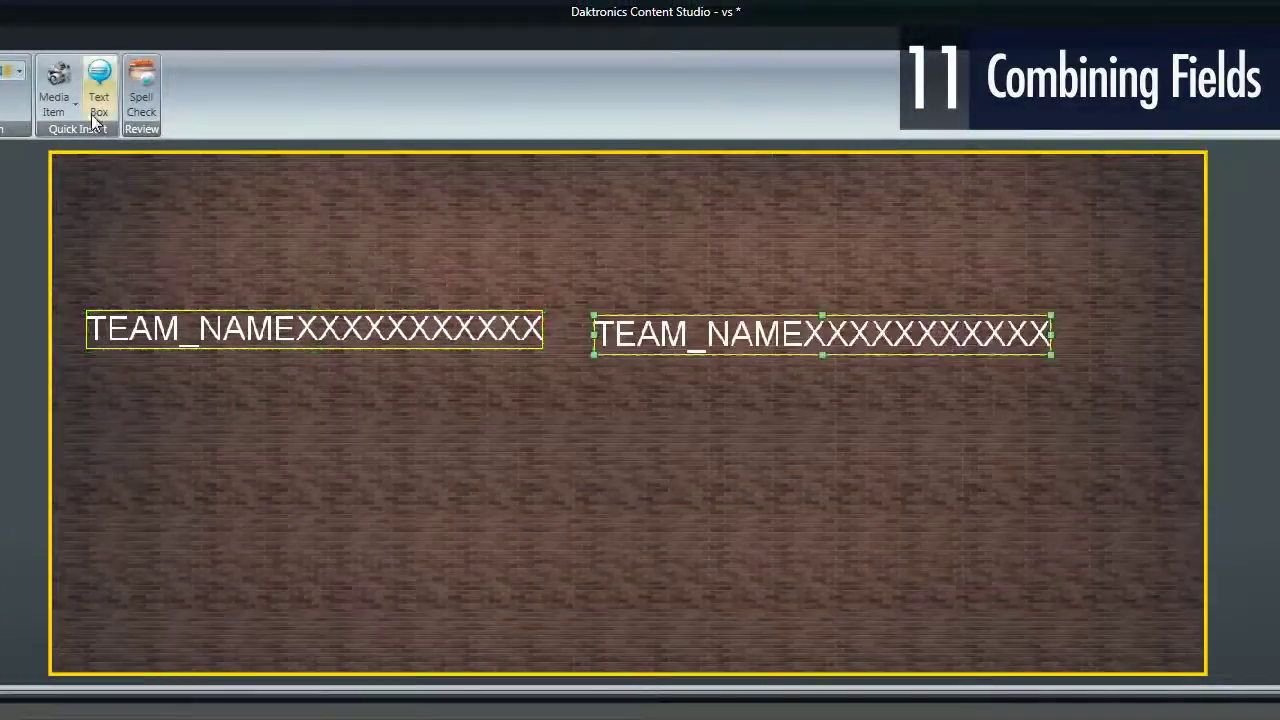
Add a 'vs' text box below the team names and paste the home team field before 'vs'
left_click(98, 104)
left_click(246, 372)
type("vs")
left_click(297, 332)
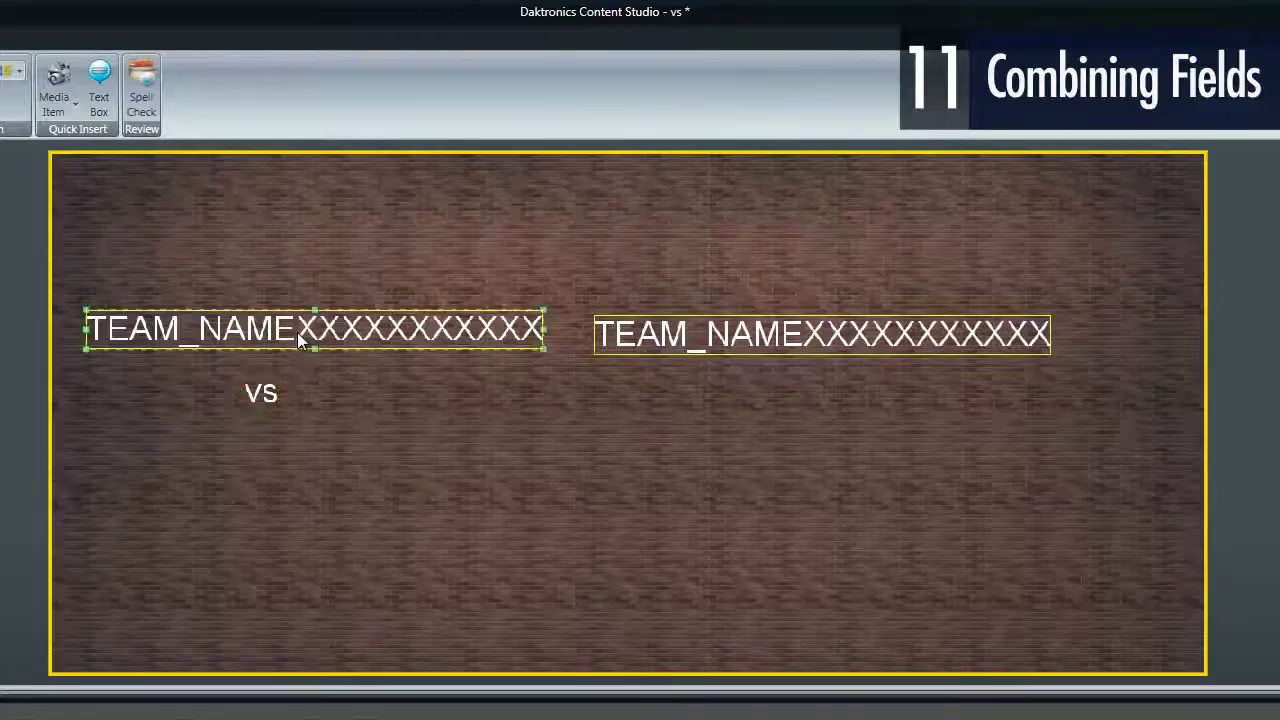
double_click(297, 332)
double_click(297, 332)
left_click(262, 396)
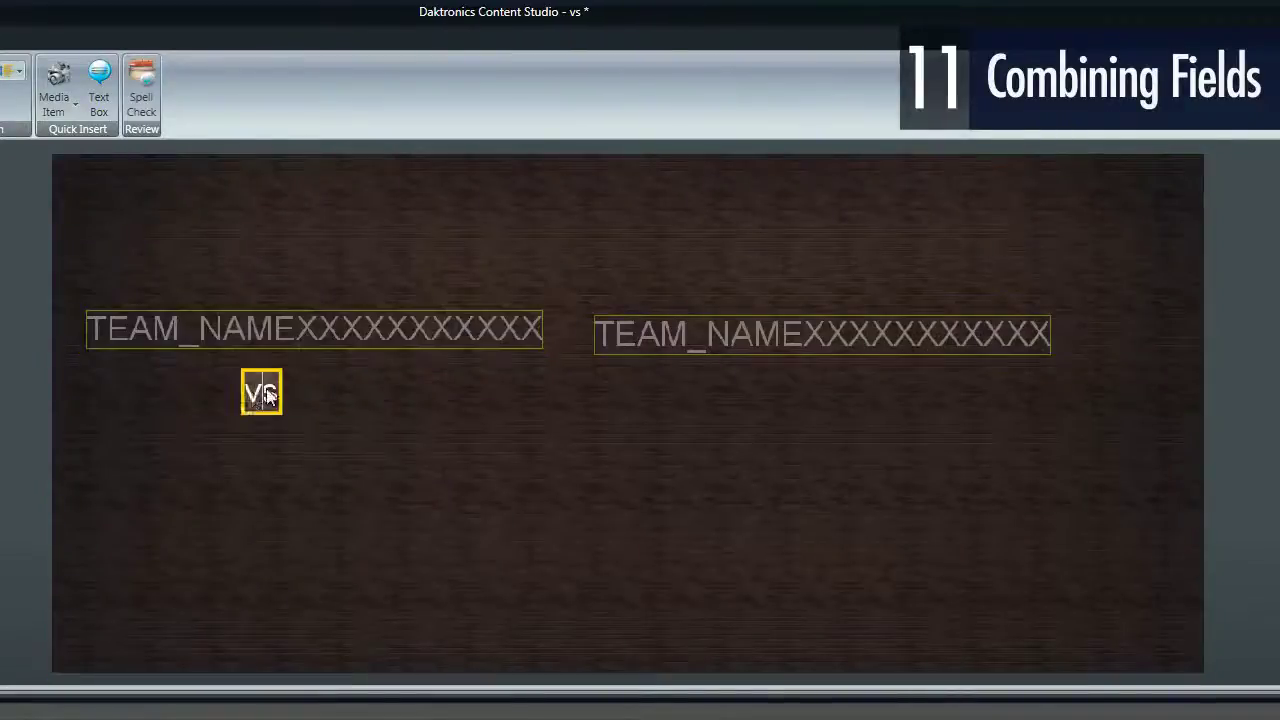
key("ctrl+v")
Copy the guest team name field and paste it after 'vs' in the combined line
left_click(724, 341)
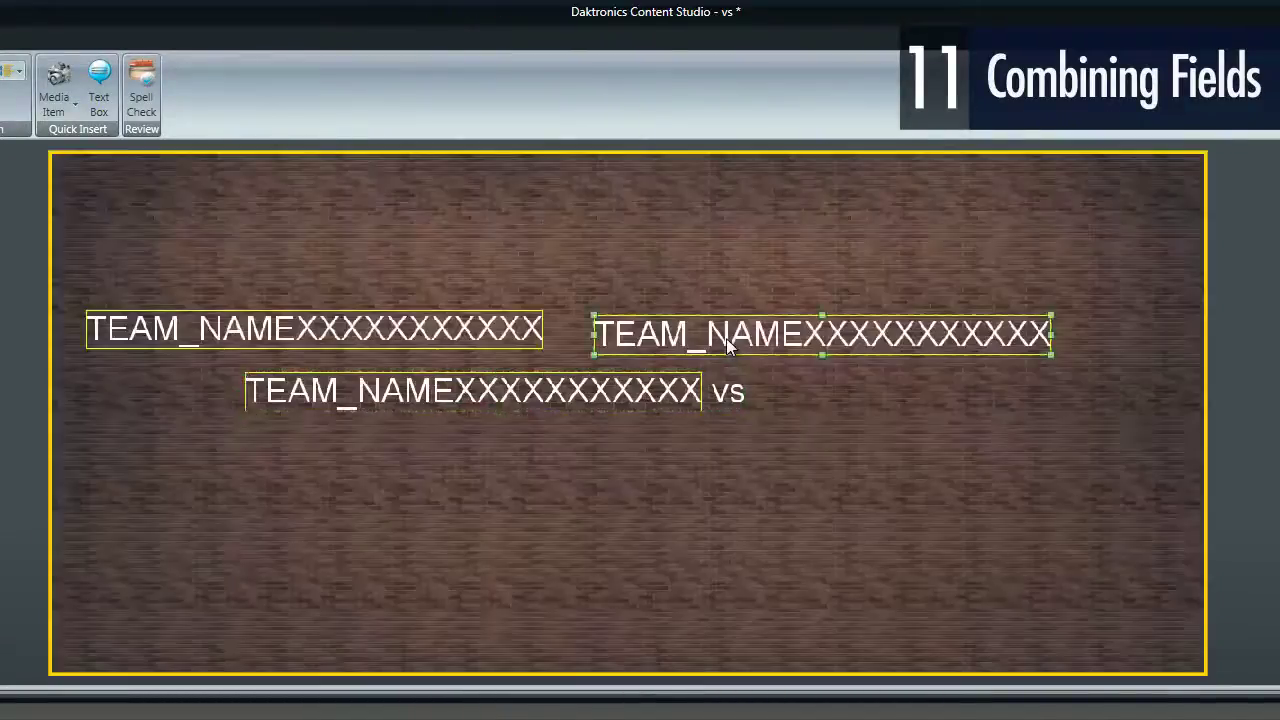
double_click(726, 338)
double_click(726, 337)
key("ctrl+c")
left_click(655, 391)
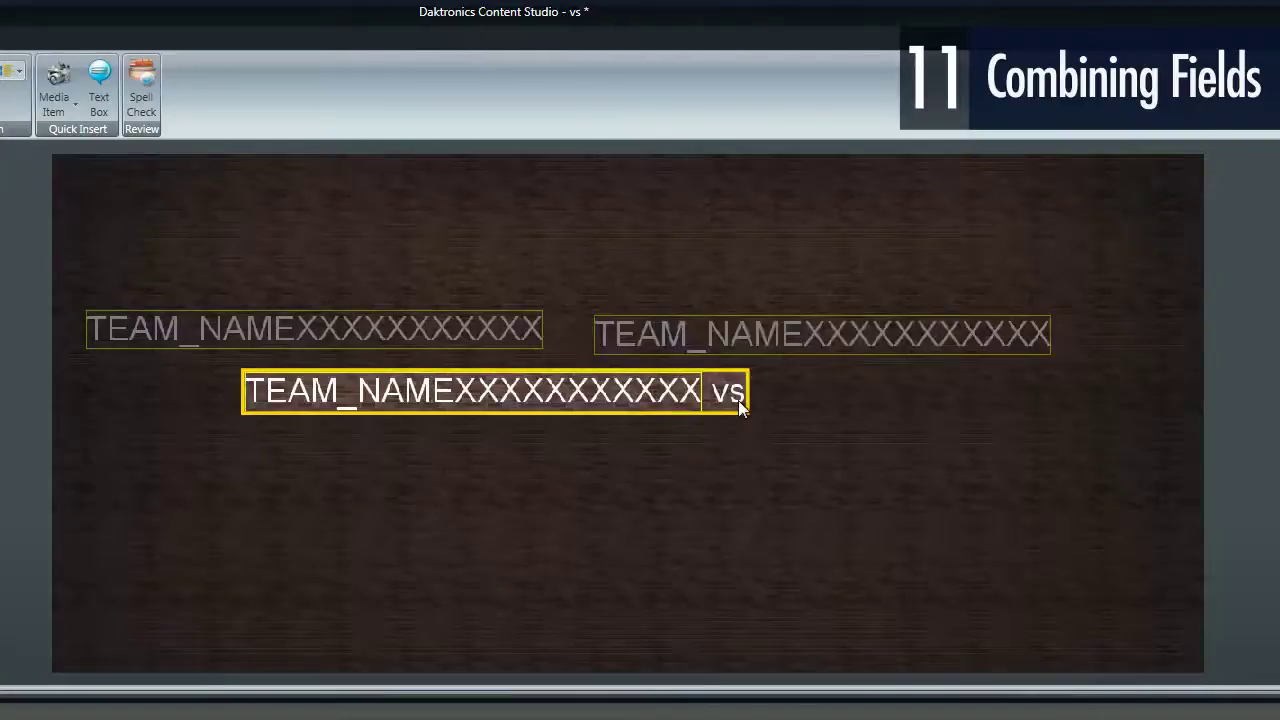
left_click(738, 400)
key("ctrl+v")
left_click(731, 517)
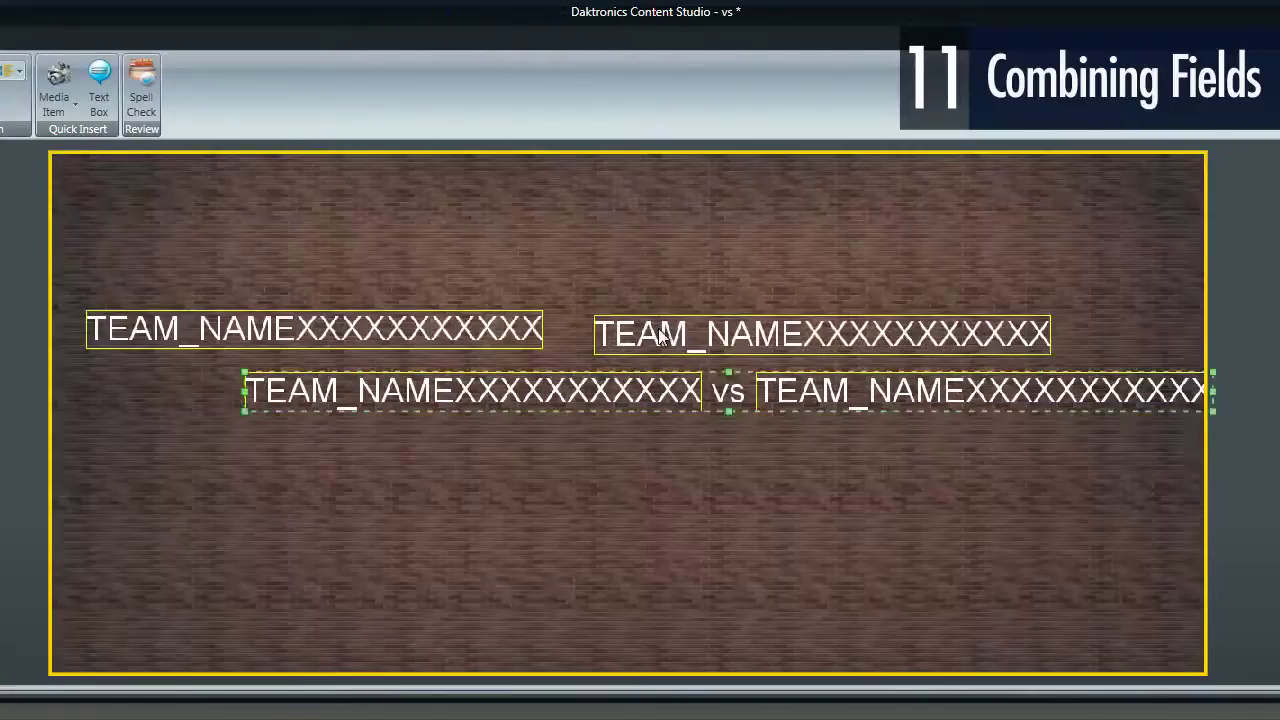
Delete the separate team-name boxes, leaving the combined 'vs' line selected
left_click(664, 336)
key("Delete")
left_click(440, 392)
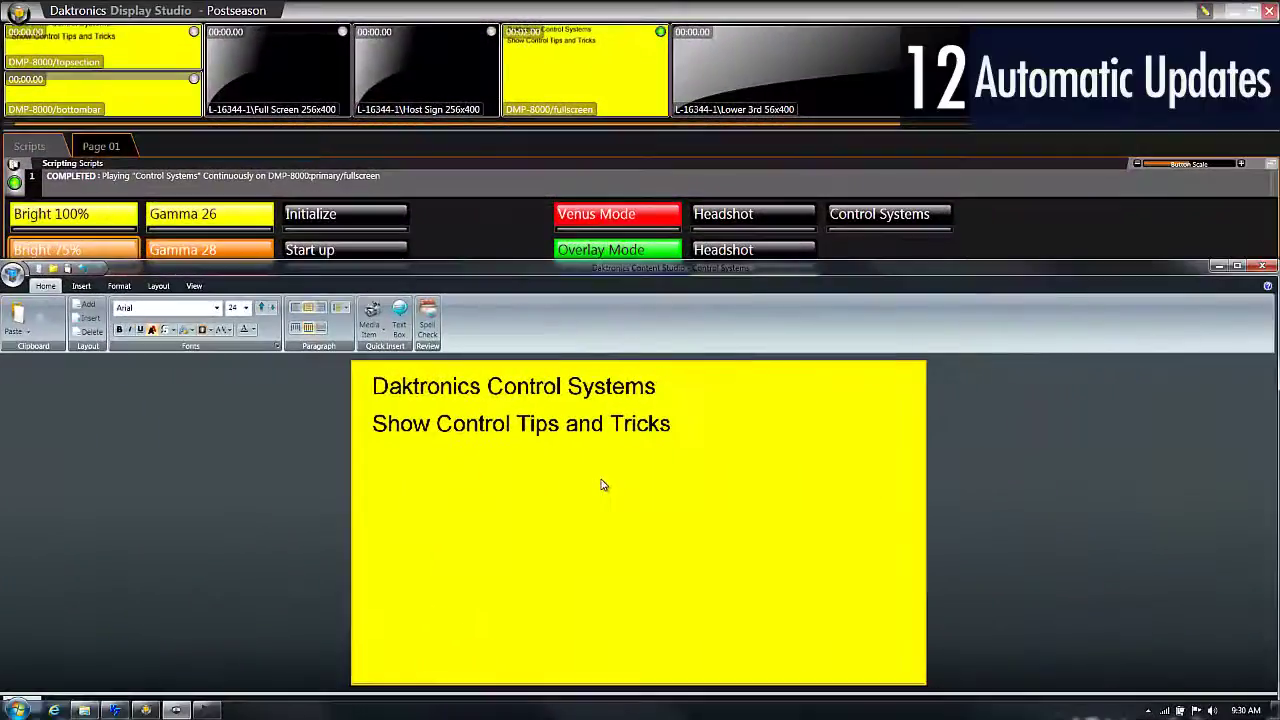
Change the Control Systems background fill from yellow to blue and save so the preview updates
left_click(122, 287)
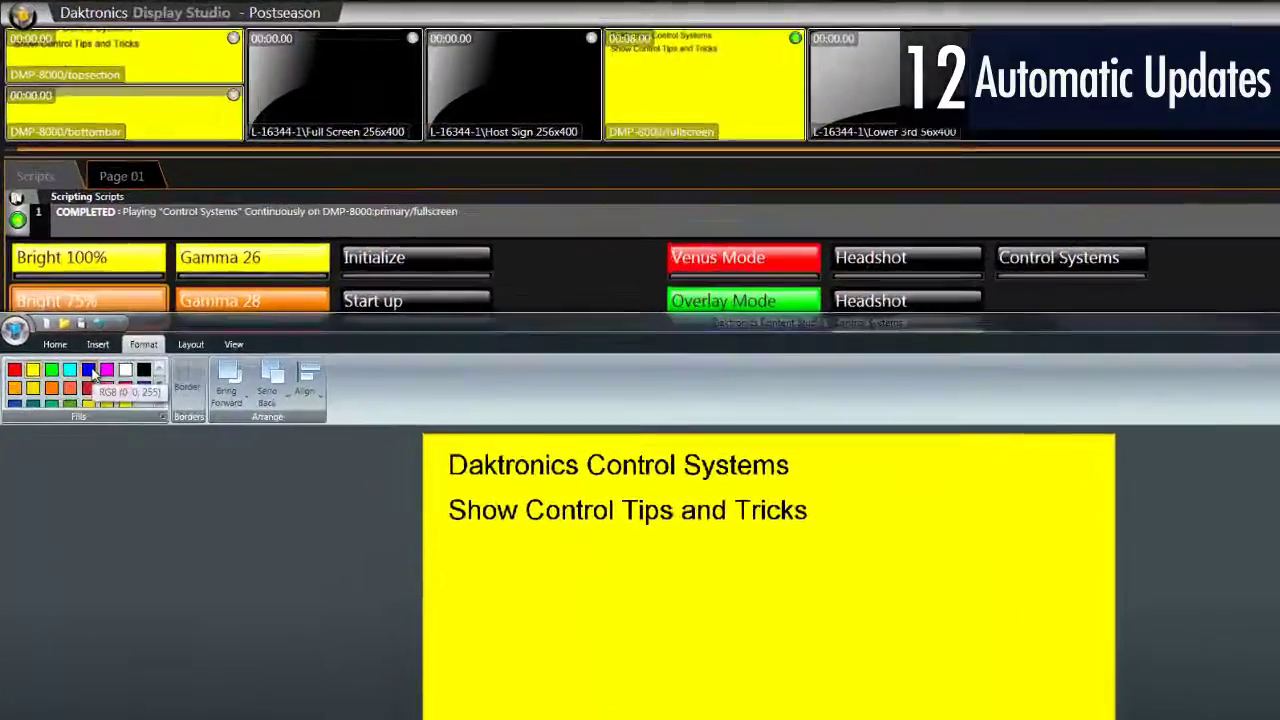
left_click(73, 307)
left_click(113, 453)
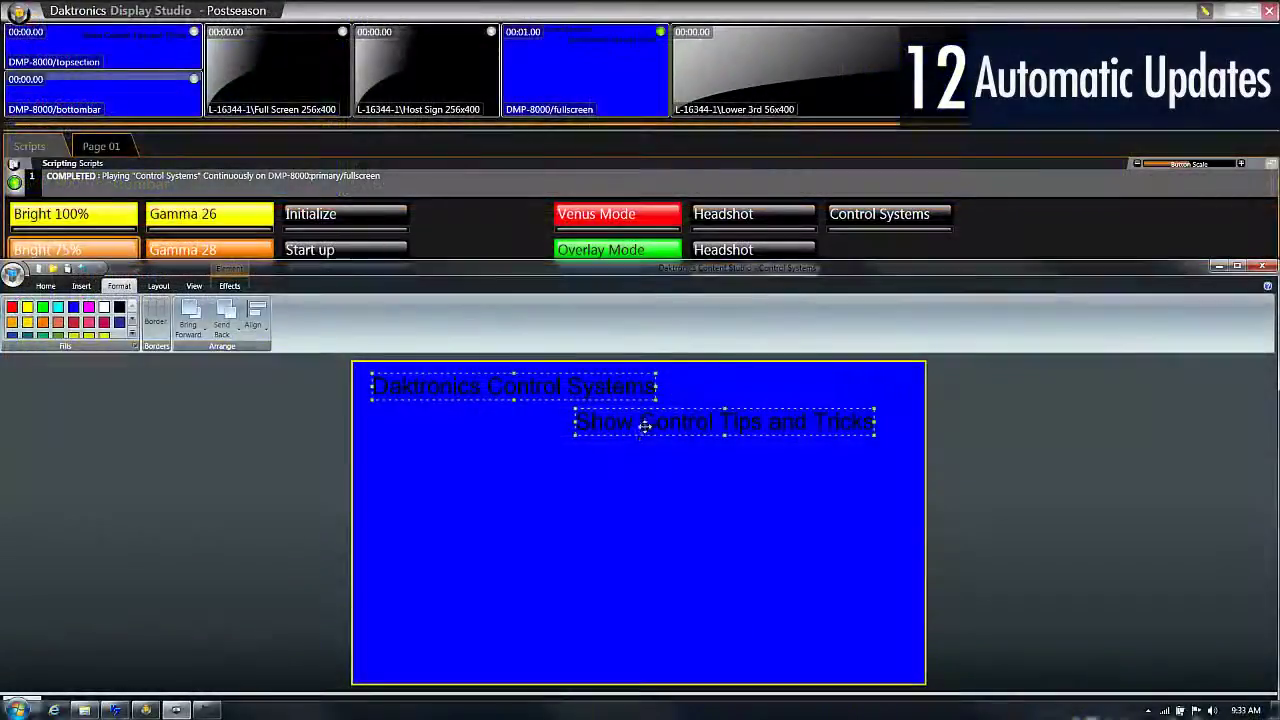
Move both text lines lower and left-align the second line with the first
left_click_drag(645, 425, 651, 489)
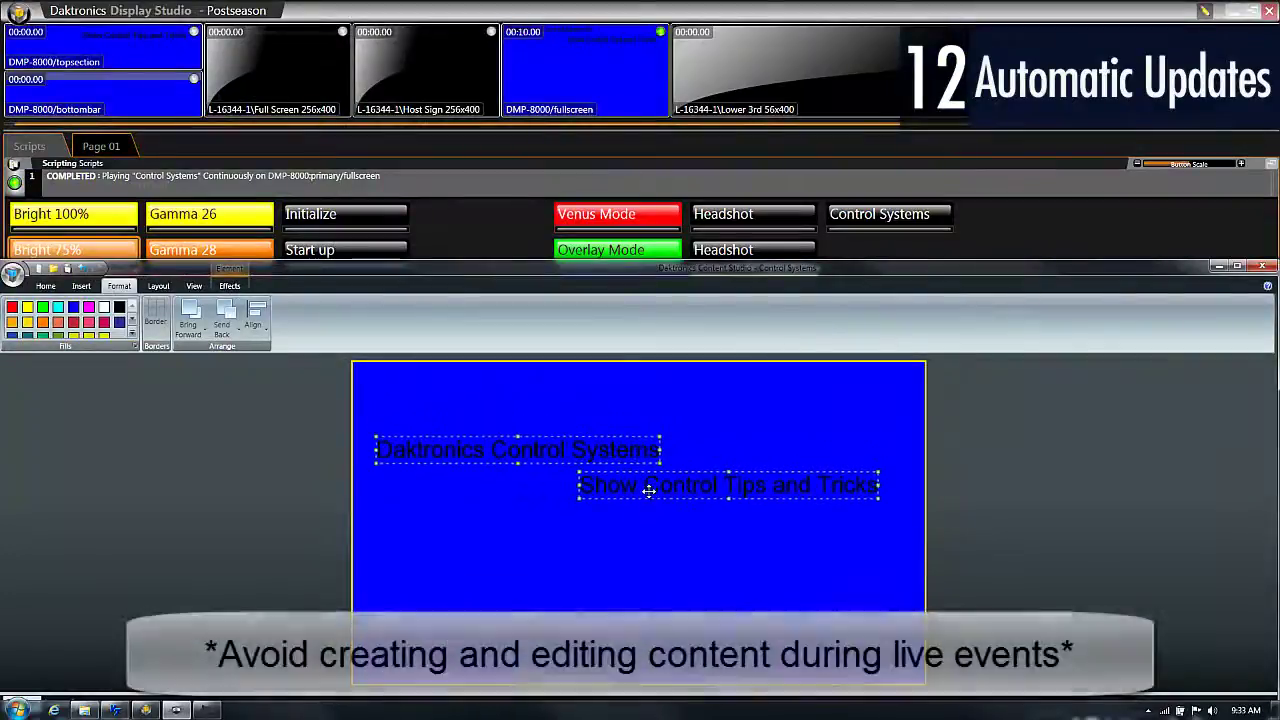
left_click(258, 325)
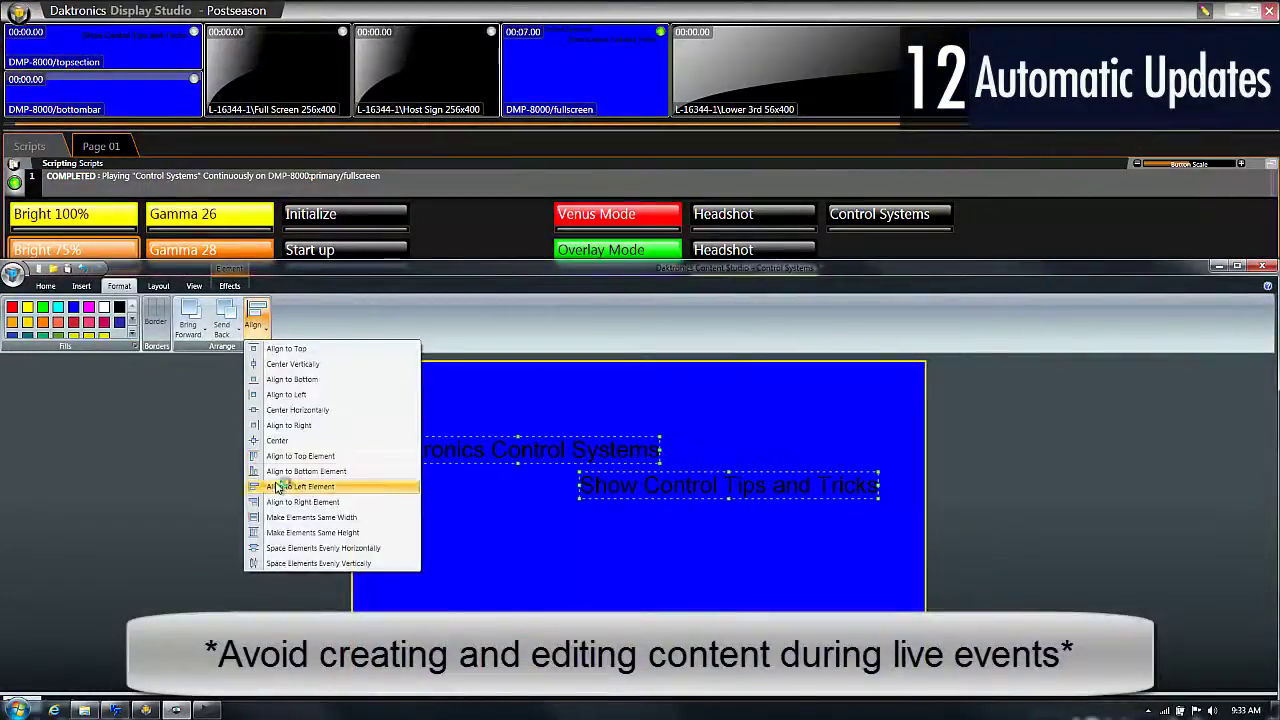
left_click(277, 485)
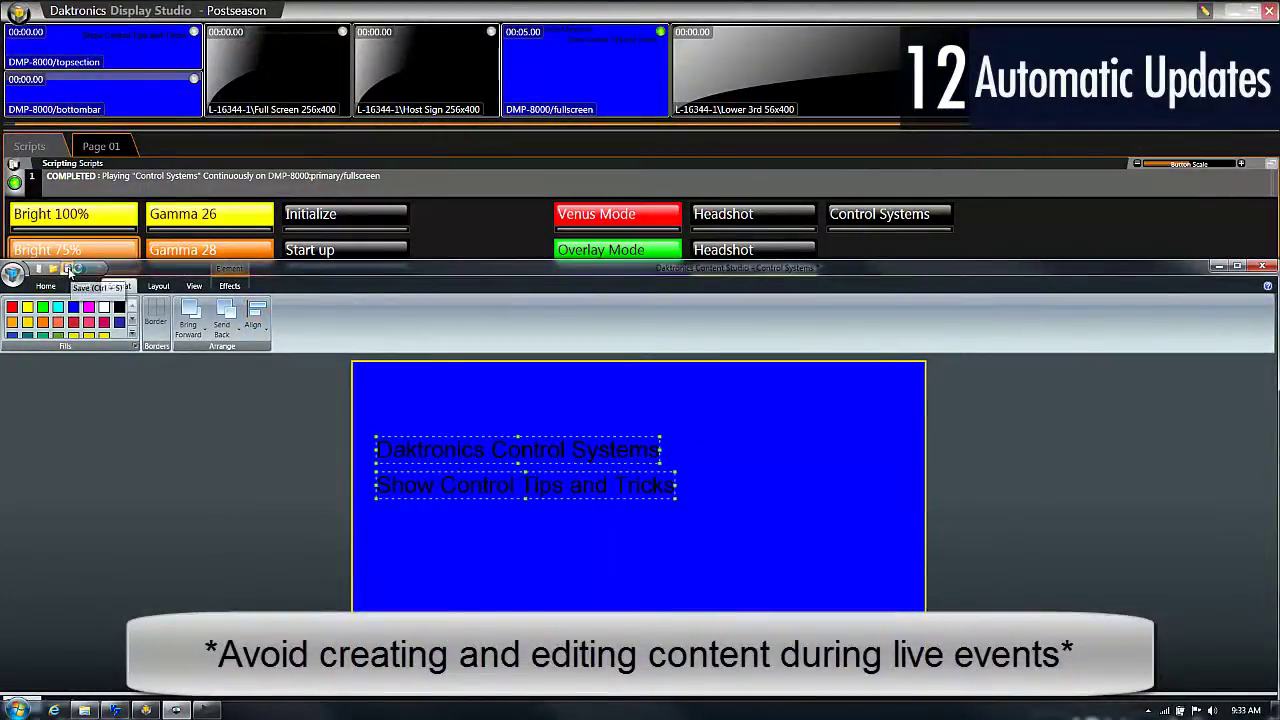